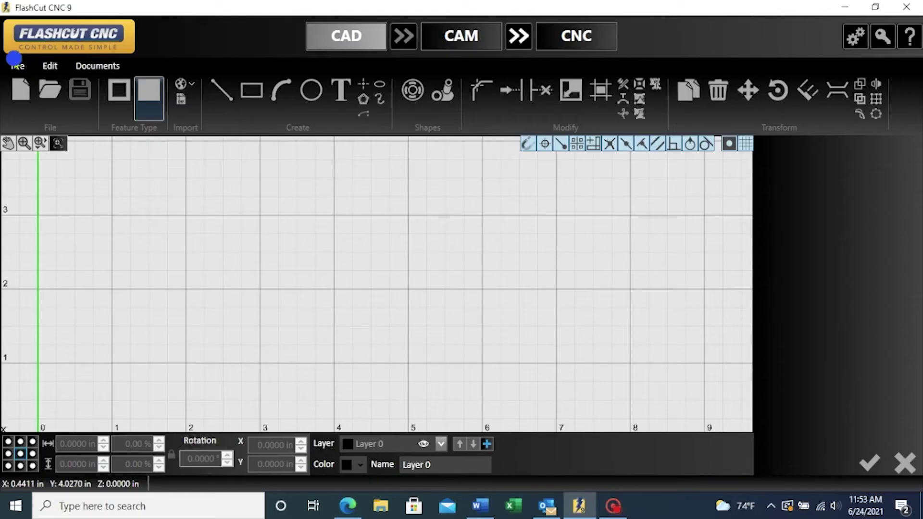
Create a new Pipe/Tube Part document from the File menu.
{"action": "left_click", "coordinate": [16, 65]}
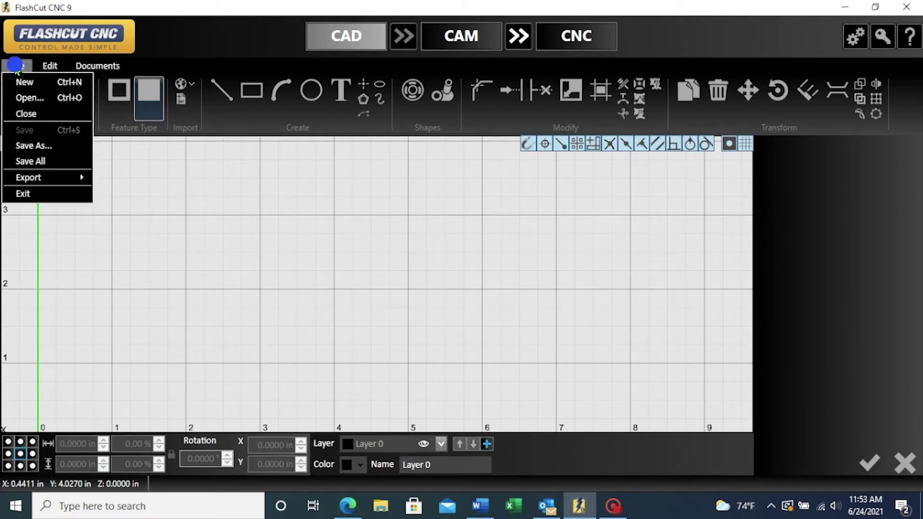
{"action": "left_click", "coordinate": [34, 85]}
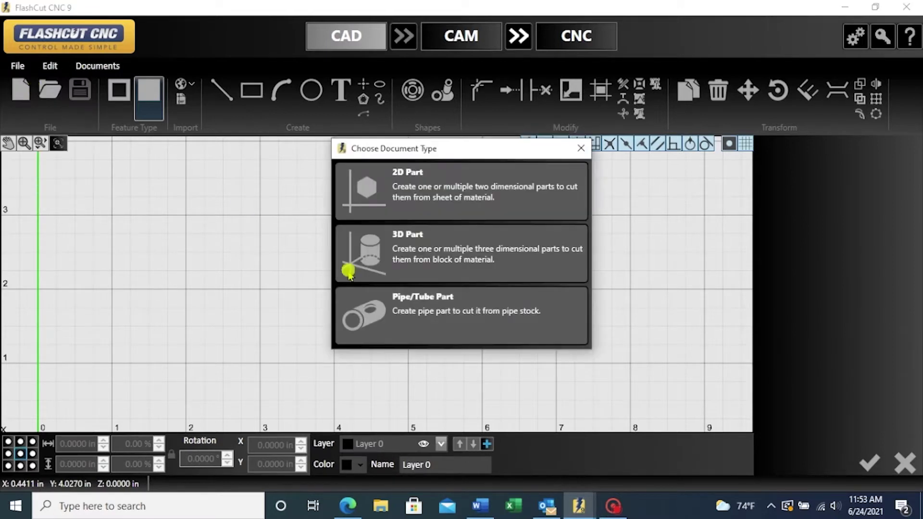
{"action": "left_click", "coordinate": [371, 310]}
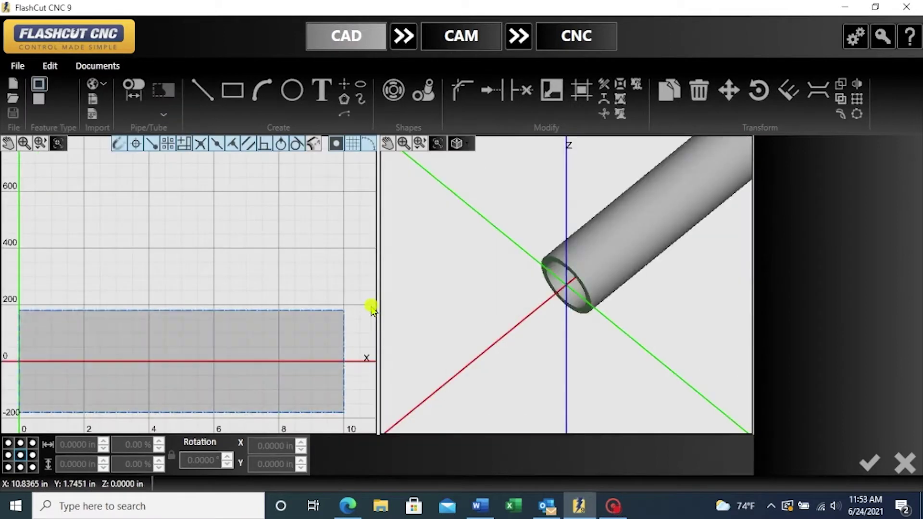
{"action": "scroll", "coordinate": [438, 381], "scroll_direction": "down", "scroll_amount": 3}
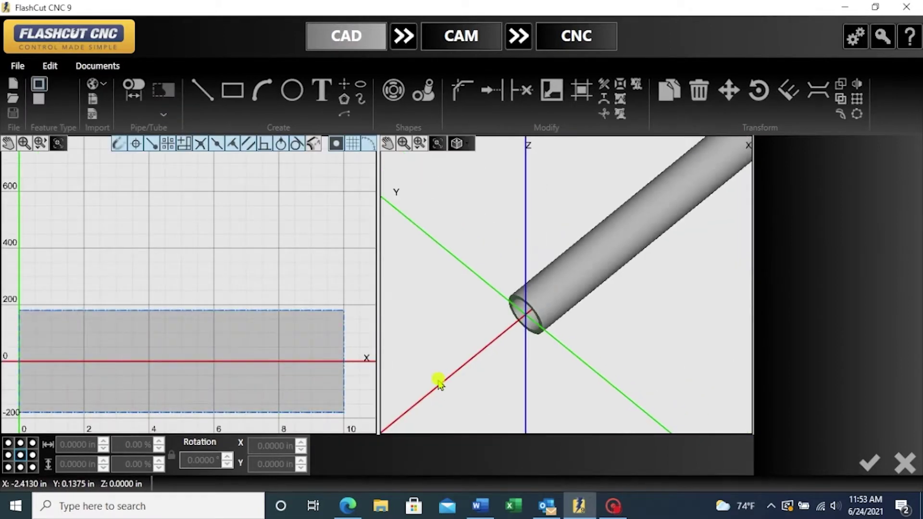
{"action": "scroll", "coordinate": [439, 381], "scroll_direction": "down", "scroll_amount": 4}
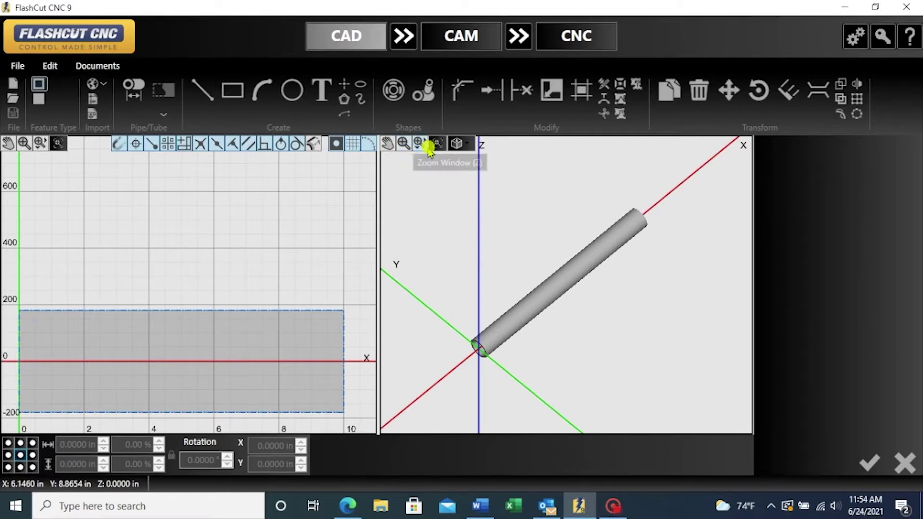
{"action": "left_click", "coordinate": [454, 143]}
{"action": "left_click", "coordinate": [467, 143]}
{"action": "left_click", "coordinate": [546, 164]}
{"action": "left_click", "coordinate": [510, 186]}
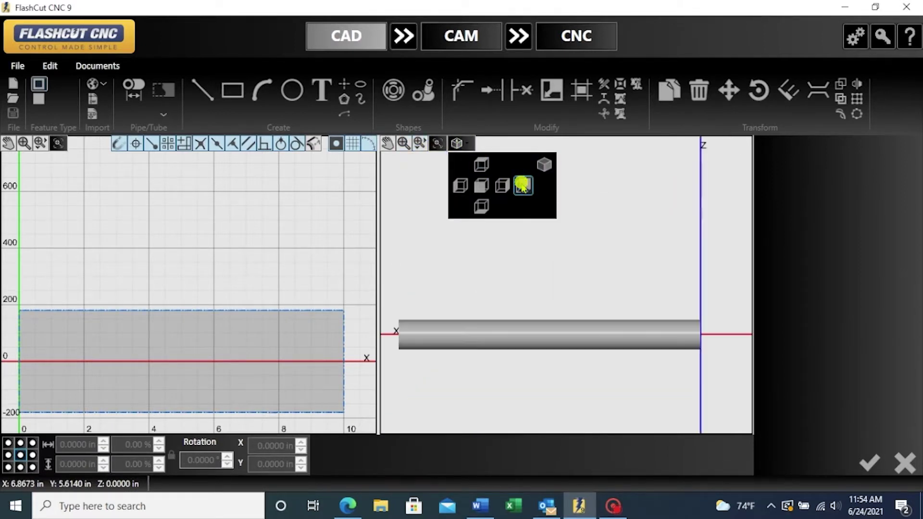
{"action": "left_click", "coordinate": [509, 186]}
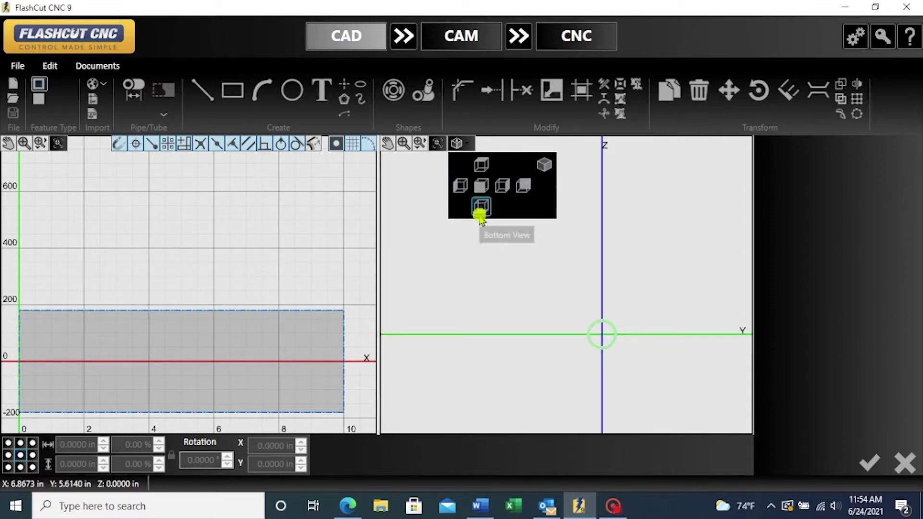
{"action": "left_click", "coordinate": [481, 209]}
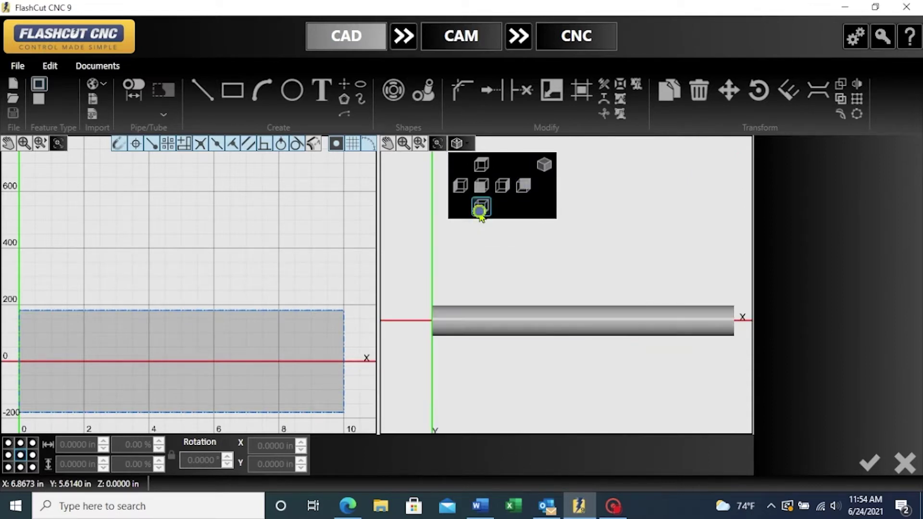
{"action": "left_click", "coordinate": [481, 186]}
{"action": "left_click", "coordinate": [455, 185]}
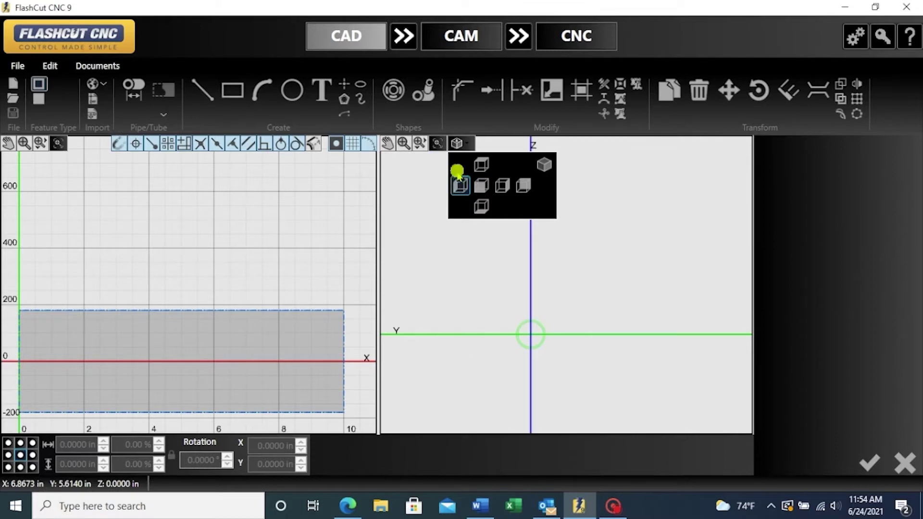
{"action": "left_click", "coordinate": [481, 163]}
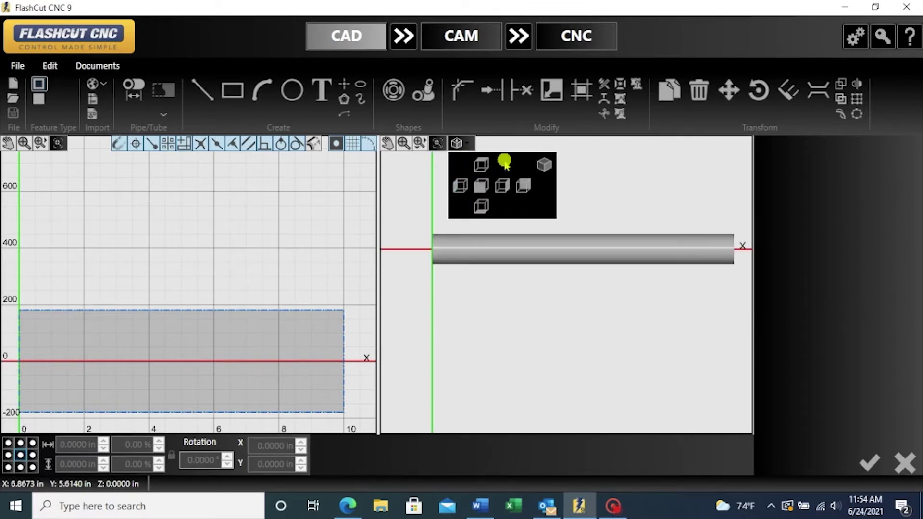
{"action": "left_click", "coordinate": [545, 165]}
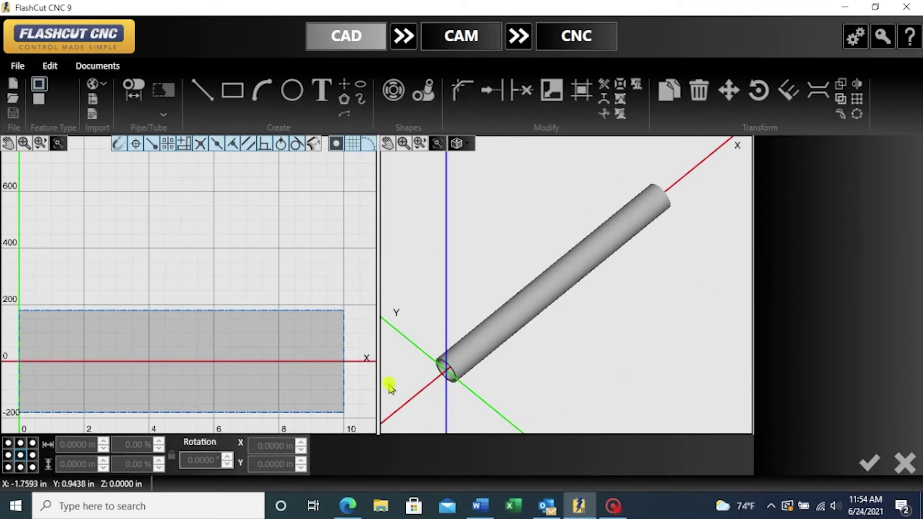
{"action": "left_click_drag", "start_coordinate": [378, 372], "coordinate": [414, 372]}
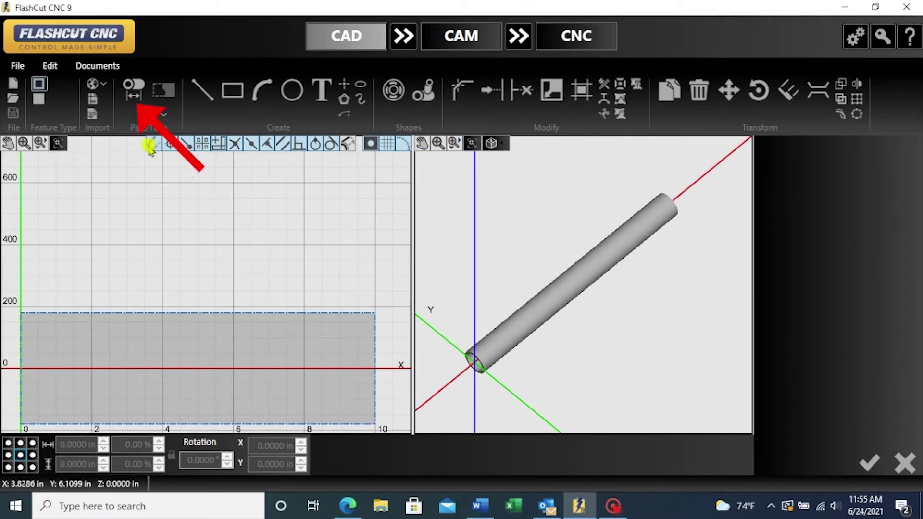
Switch the part profile to a Rectangular Tube, 1 × 1 inch and 10 inches long.
{"action": "left_click", "coordinate": [133, 88]}
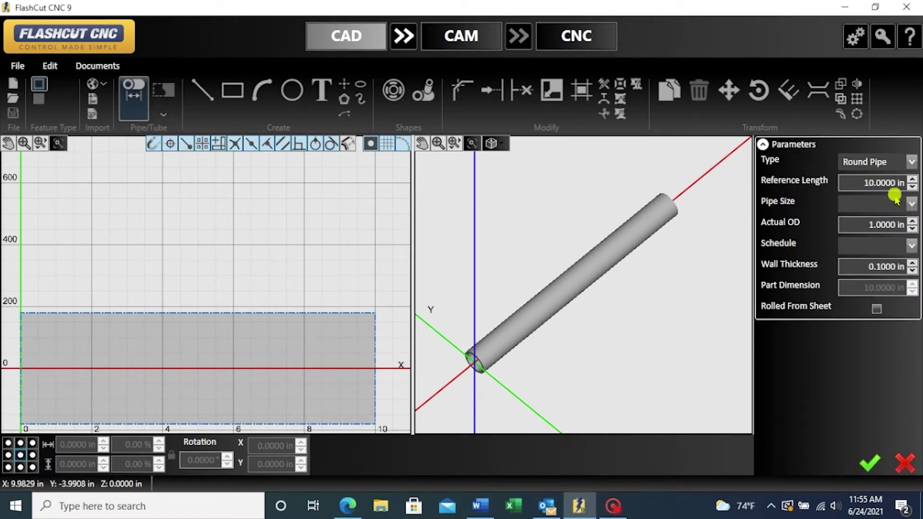
{"action": "left_click", "coordinate": [912, 162]}
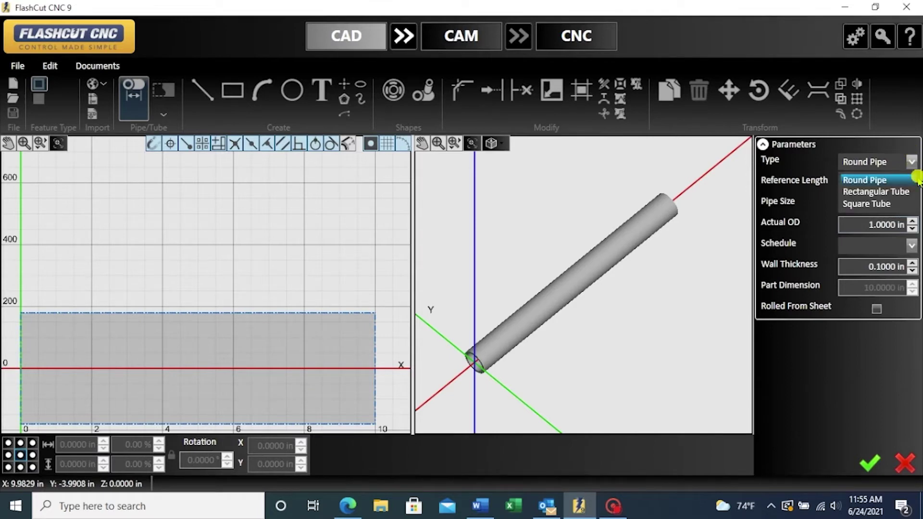
{"action": "left_click", "coordinate": [900, 192]}
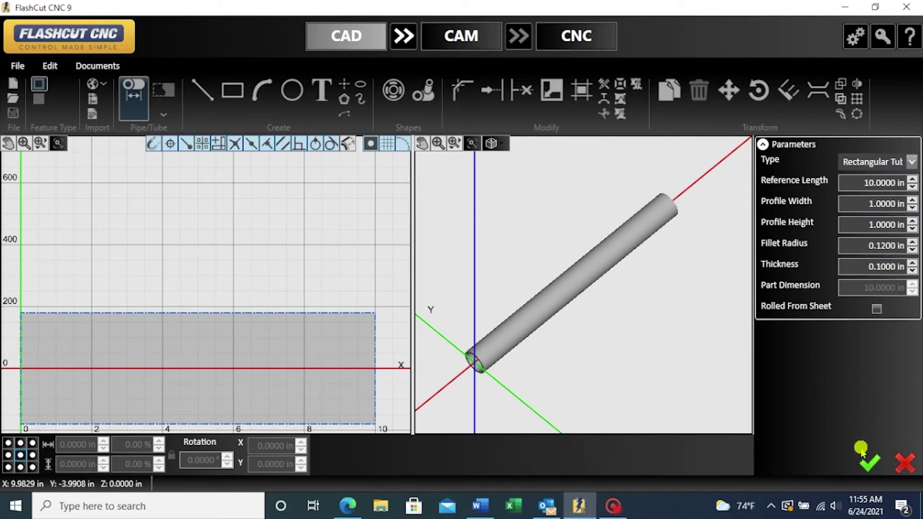
{"action": "left_click", "coordinate": [869, 465]}
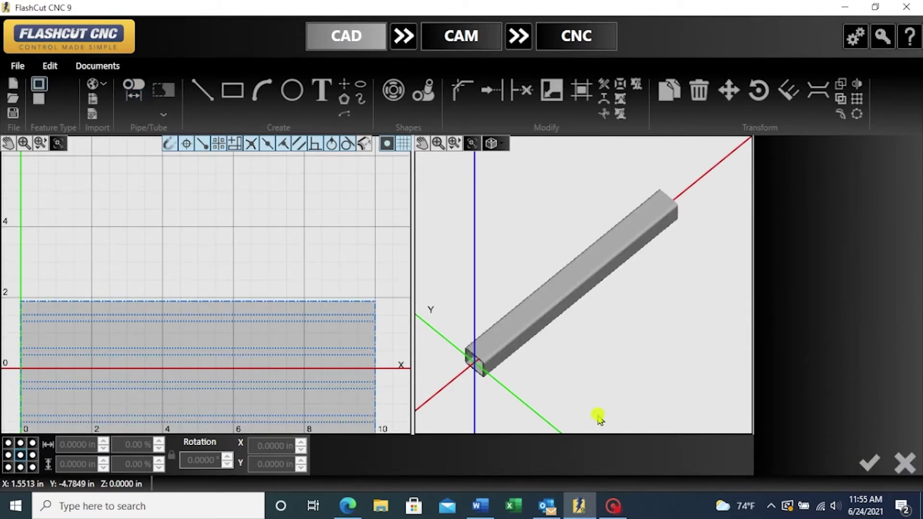
{"action": "left_click", "coordinate": [133, 94]}
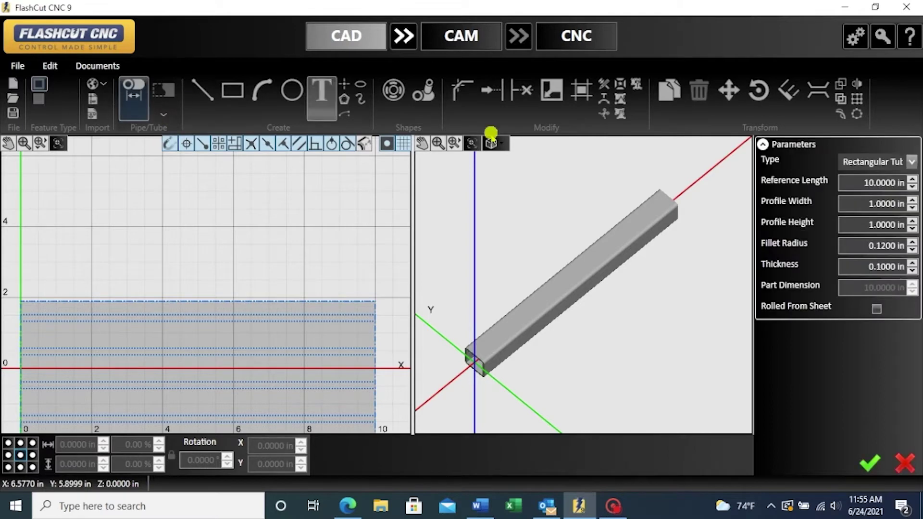
Set the profile back to Round Pipe, size NPS 3 1/2, schedule SCH 40, and apply.
{"action": "left_click", "coordinate": [914, 162]}
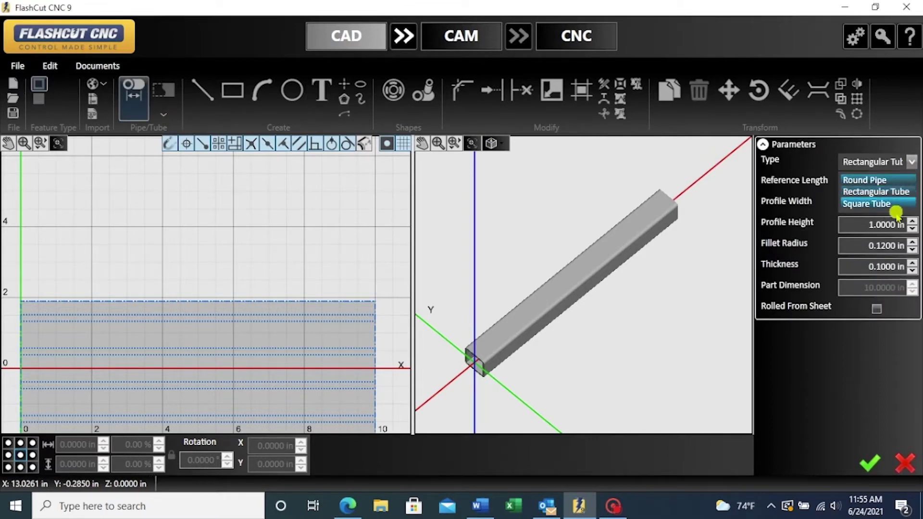
{"action": "left_click", "coordinate": [876, 180]}
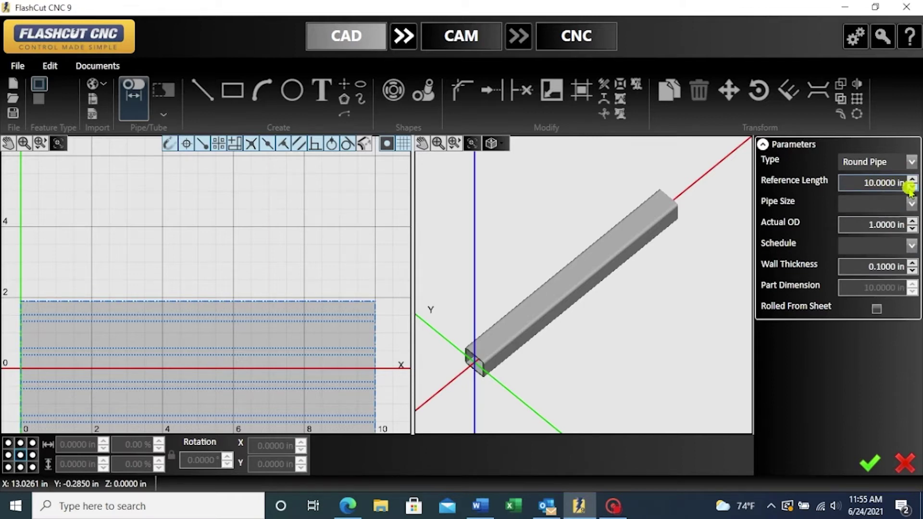
{"action": "left_click", "coordinate": [913, 204]}
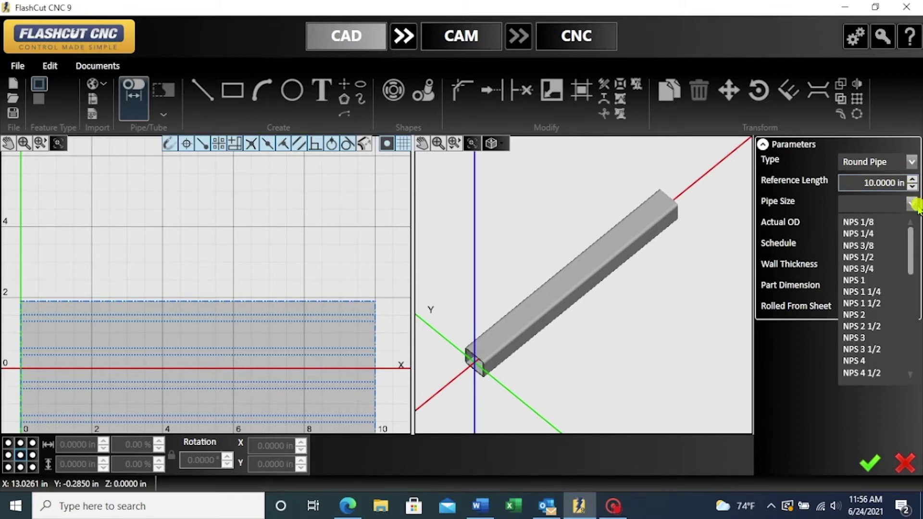
{"action": "left_click", "coordinate": [874, 349]}
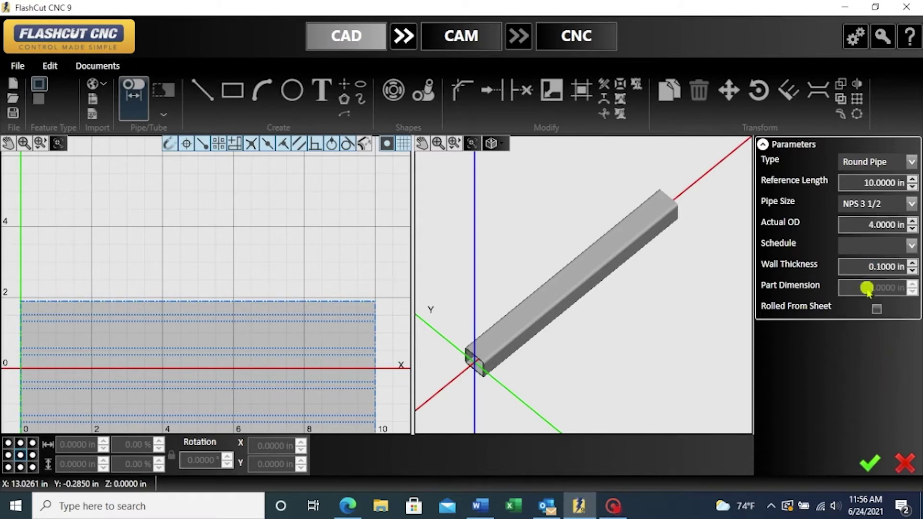
{"action": "left_click", "coordinate": [912, 247]}
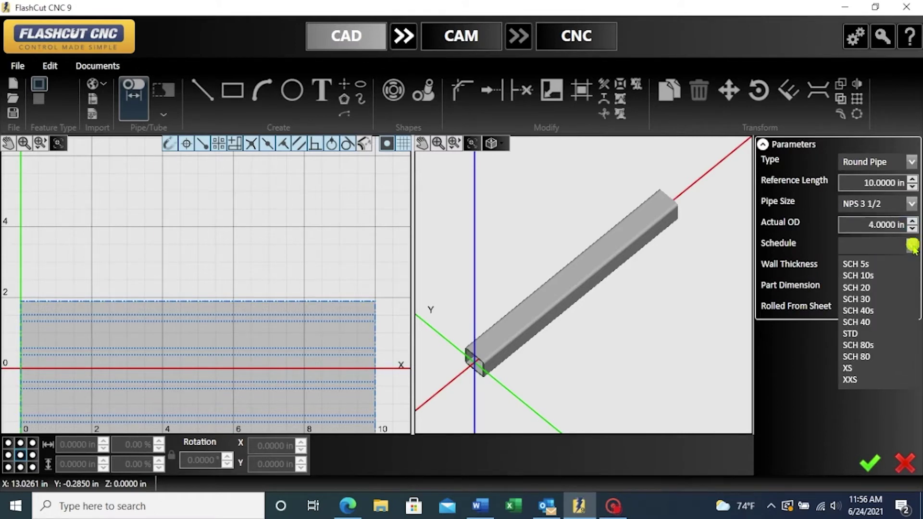
{"action": "left_click", "coordinate": [892, 323]}
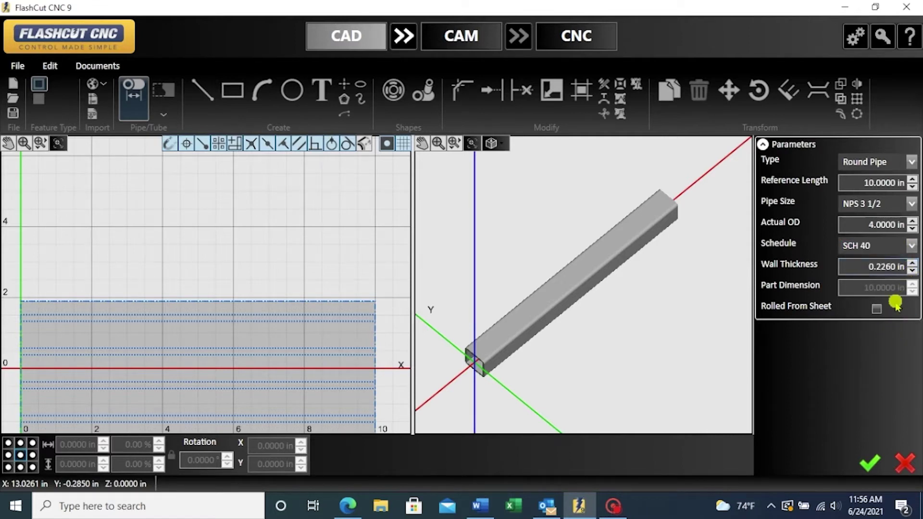
{"action": "left_click", "coordinate": [870, 463]}
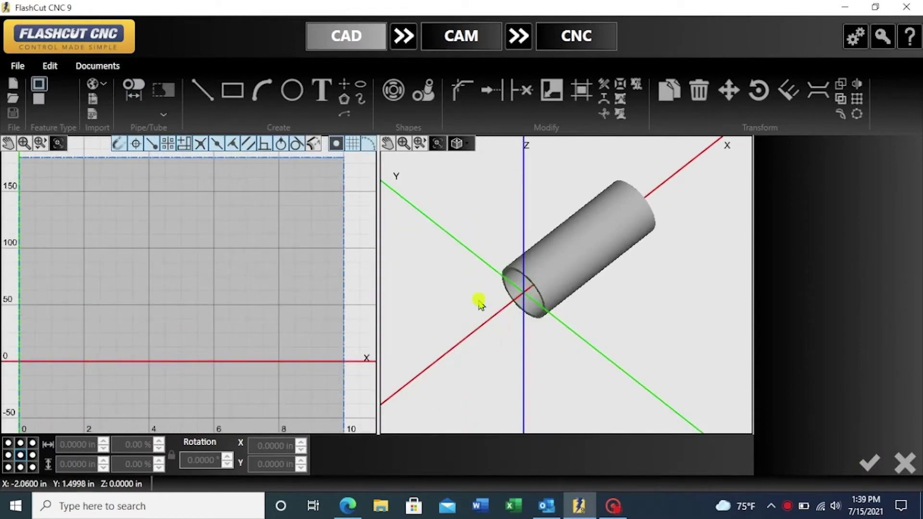
{"action": "left_click_drag", "start_coordinate": [479, 301], "coordinate": [476, 273]}
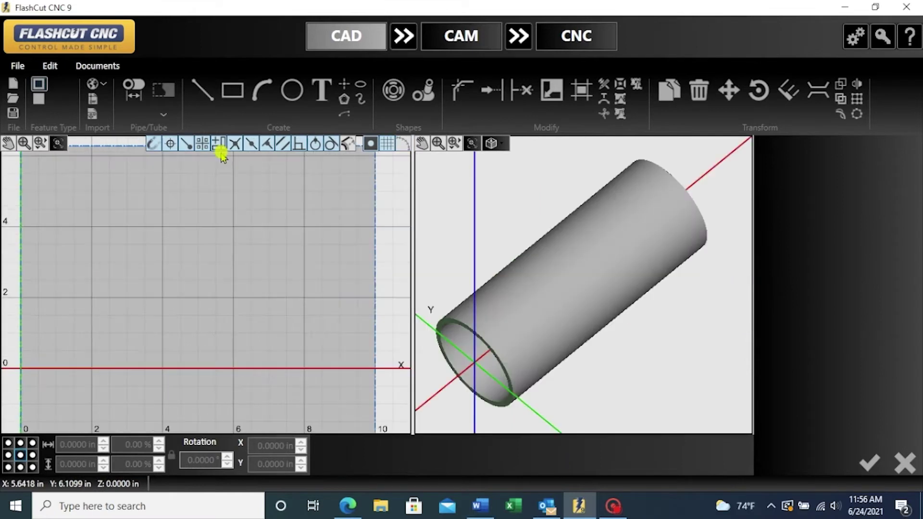
Zoom out the 2-D view so the whole flat pipe layout fits on screen.
{"action": "scroll", "coordinate": [215, 172], "scroll_direction": "down", "scroll_amount": 2}
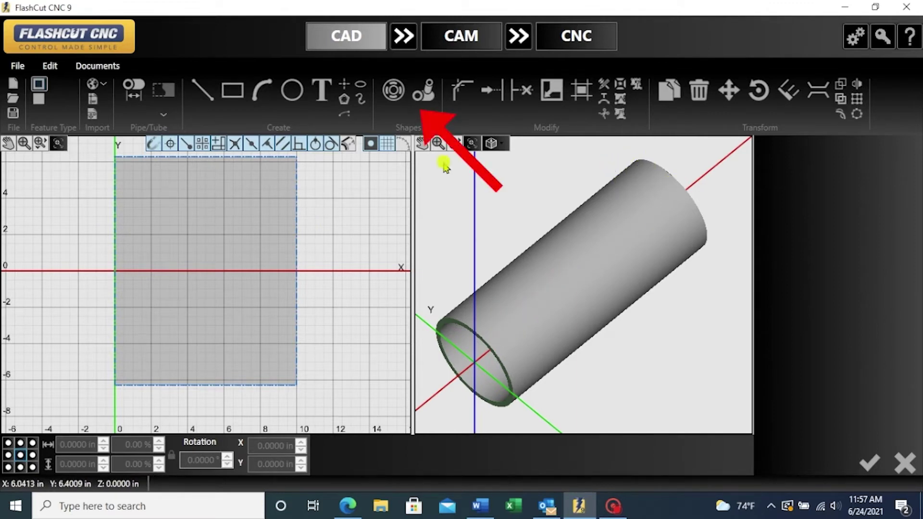
Preview the corner, capped, angled, cross and pipe-to-plate joints in the Pipe Joint Shape Tool.
{"action": "left_click", "coordinate": [420, 89]}
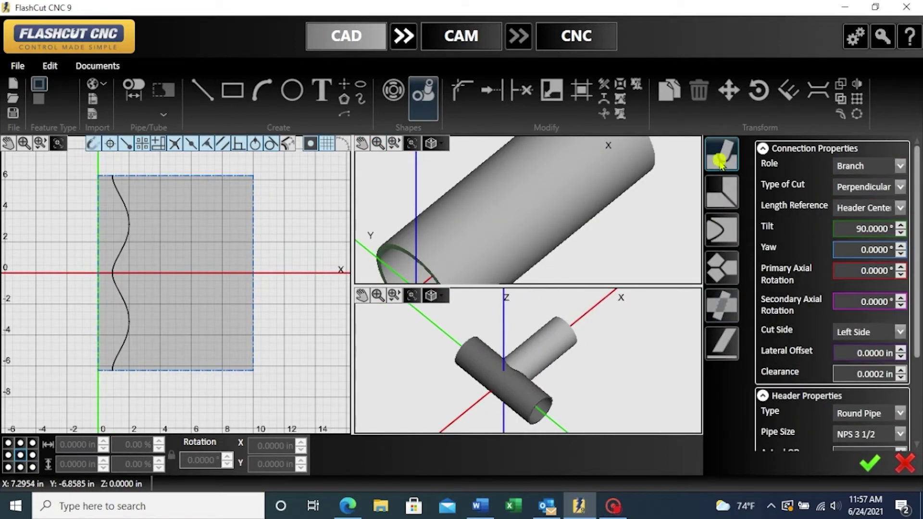
{"action": "left_click", "coordinate": [723, 190]}
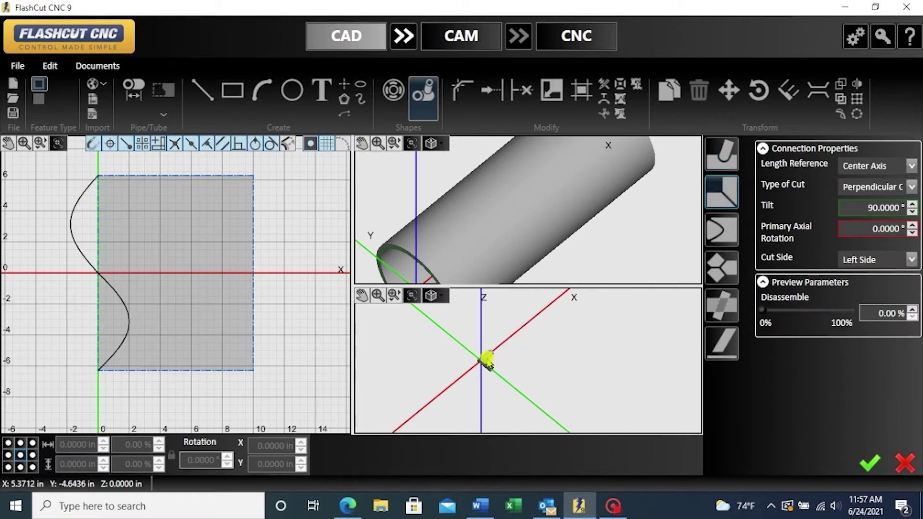
{"action": "left_click", "coordinate": [709, 235]}
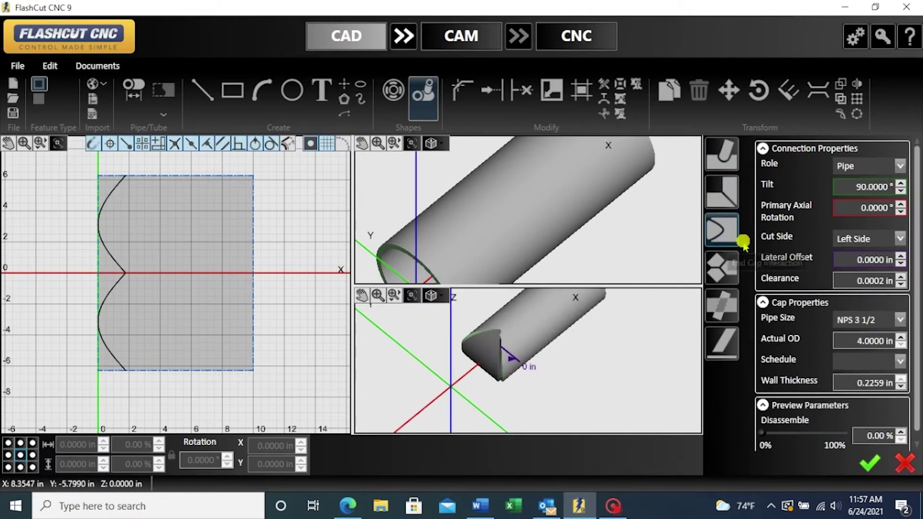
{"action": "left_click", "coordinate": [720, 269]}
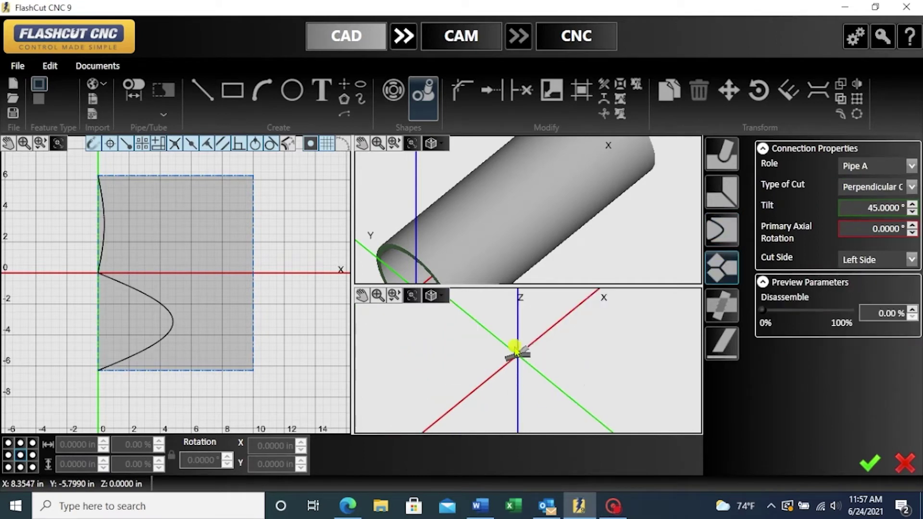
{"action": "left_click", "coordinate": [722, 305]}
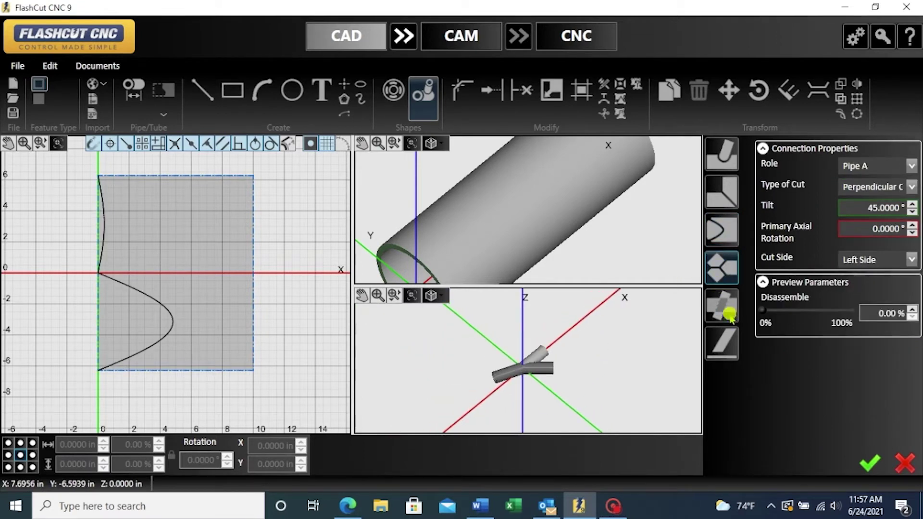
{"action": "left_click", "coordinate": [718, 350]}
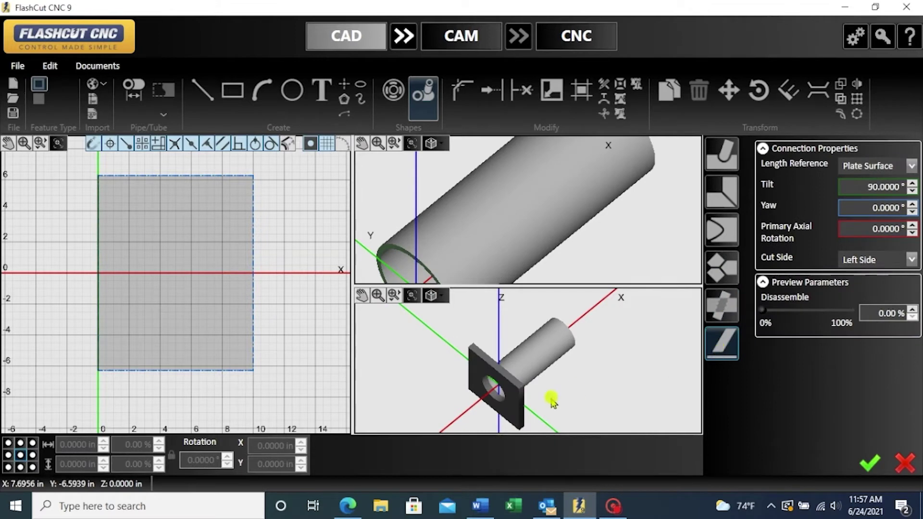
Apply a Branch joint end cut against an NPS 3 1/2 header, previewed disassembled.
{"action": "left_click", "coordinate": [721, 148]}
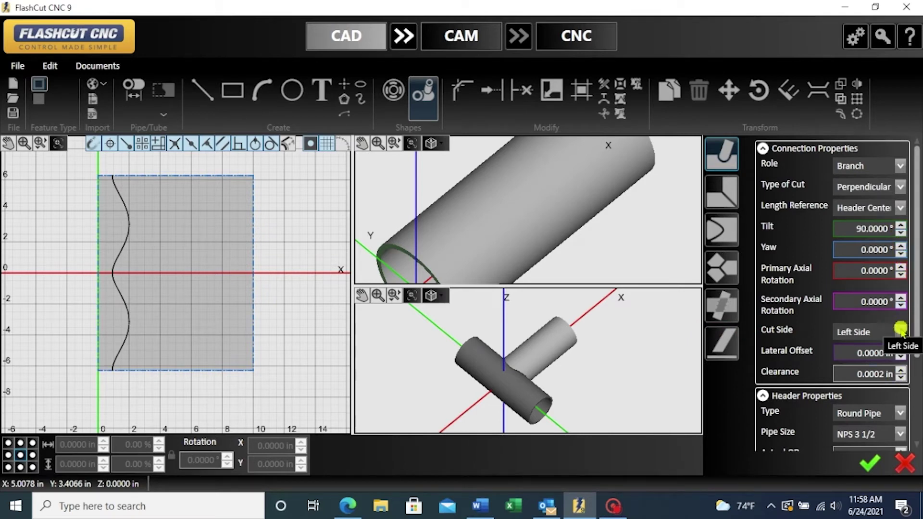
{"action": "scroll", "coordinate": [892, 370], "scroll_direction": "down", "scroll_amount": 3}
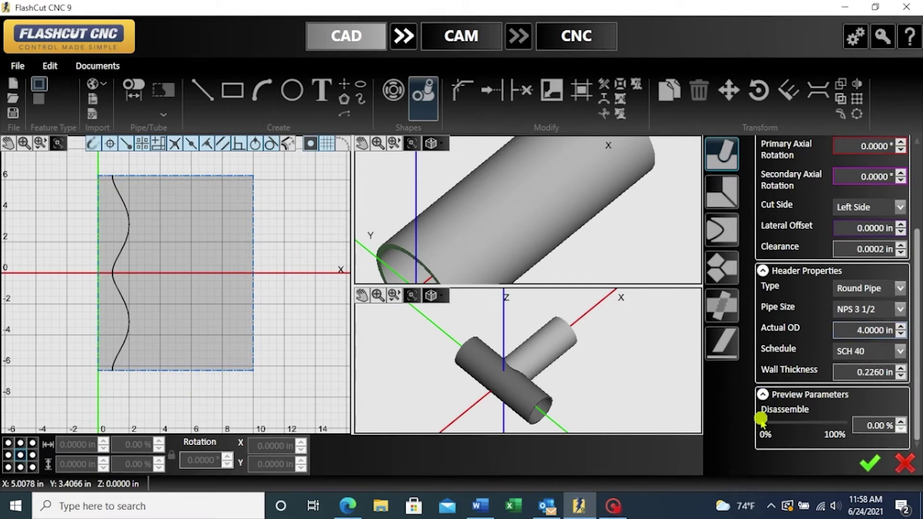
{"action": "left_click_drag", "start_coordinate": [765, 425], "coordinate": [786, 429]}
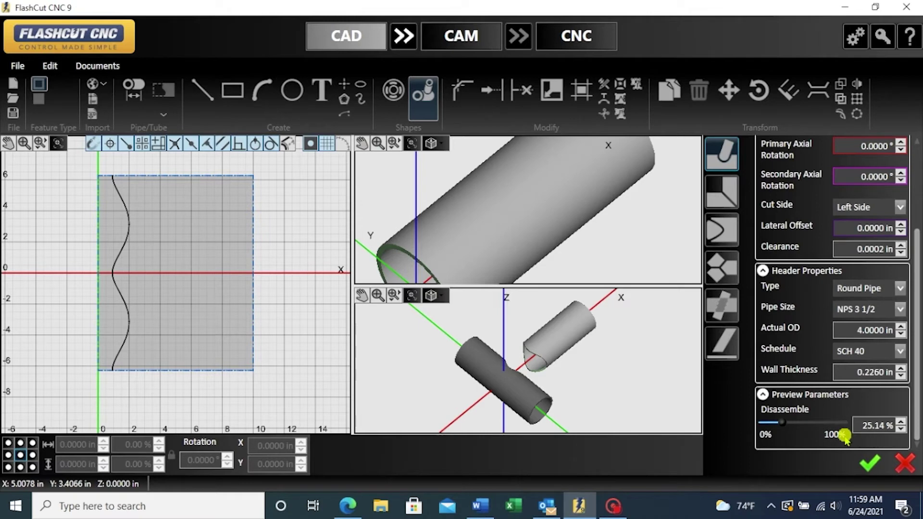
{"action": "left_click", "coordinate": [871, 464]}
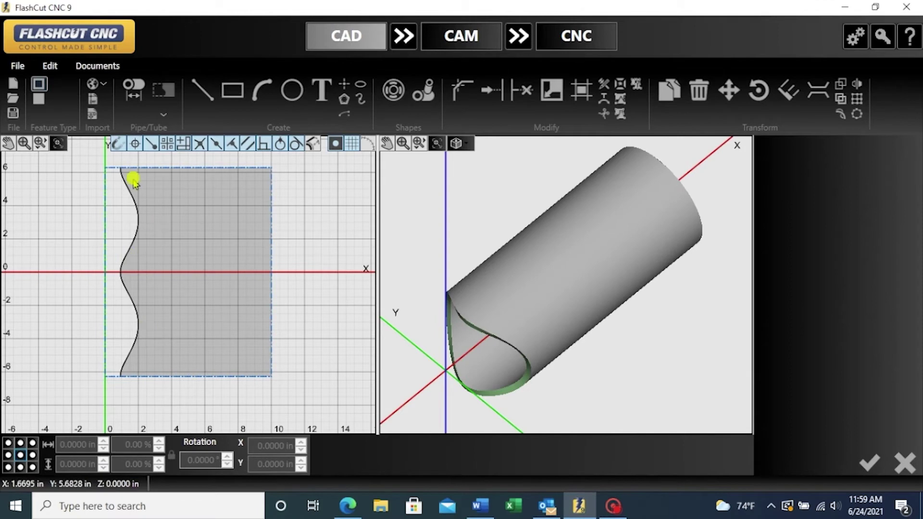
Change the branch end cut to a 45° tilt with Cut Side set to Right Side.
{"action": "left_click", "coordinate": [432, 87]}
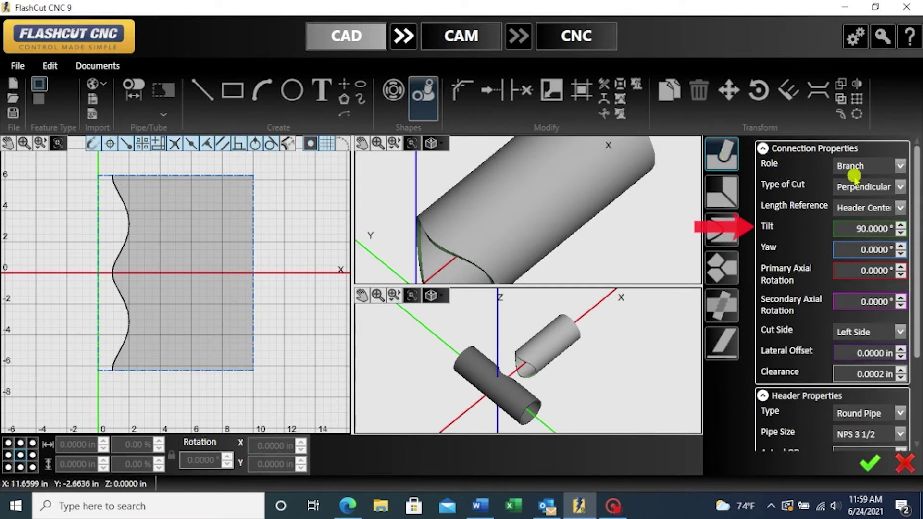
{"action": "left_click", "coordinate": [874, 228]}
{"action": "left_click", "coordinate": [874, 228]}
{"action": "key", "text": "Return"}
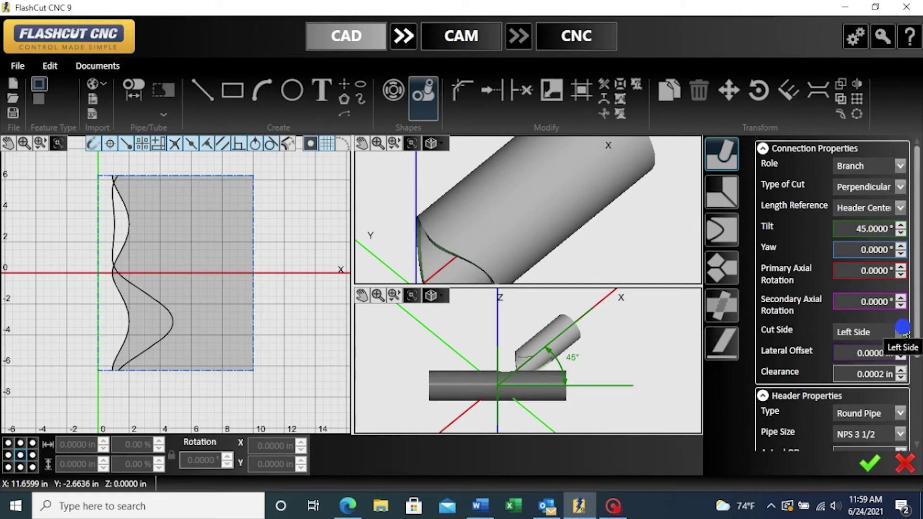
{"action": "left_click", "coordinate": [902, 328]}
{"action": "left_click", "coordinate": [872, 362]}
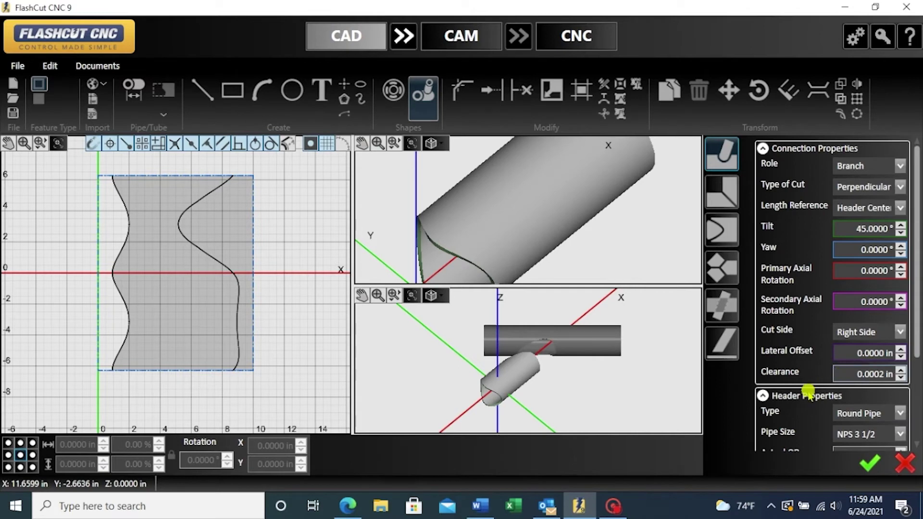
{"action": "scroll", "coordinate": [809, 394], "scroll_direction": "down", "scroll_amount": 5}
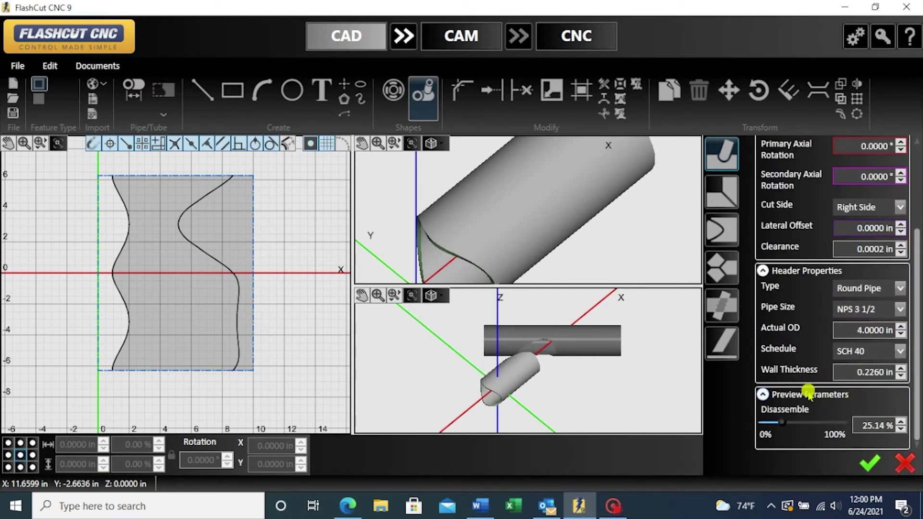
{"action": "left_click", "coordinate": [872, 465]}
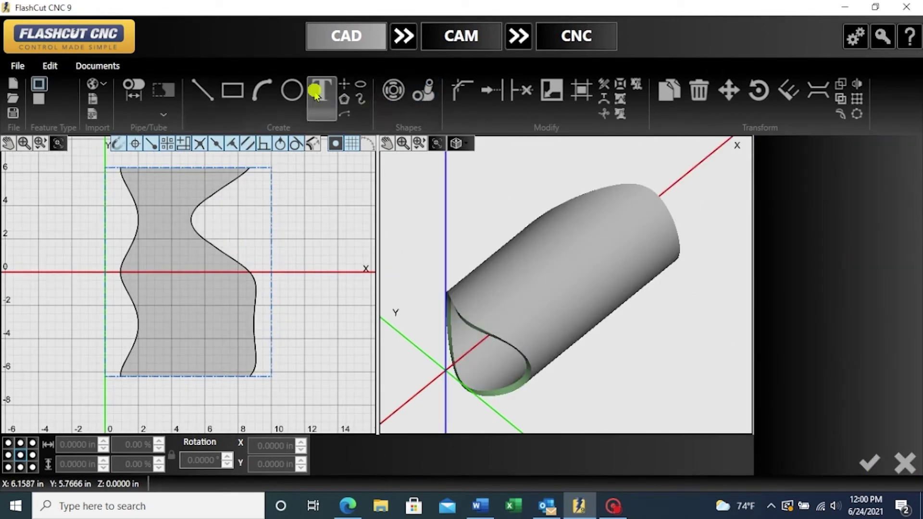
Draw a rectangular slot from (2.5, 5.5) to about (5.56, 4.91) and apply it.
{"action": "left_click", "coordinate": [233, 92]}
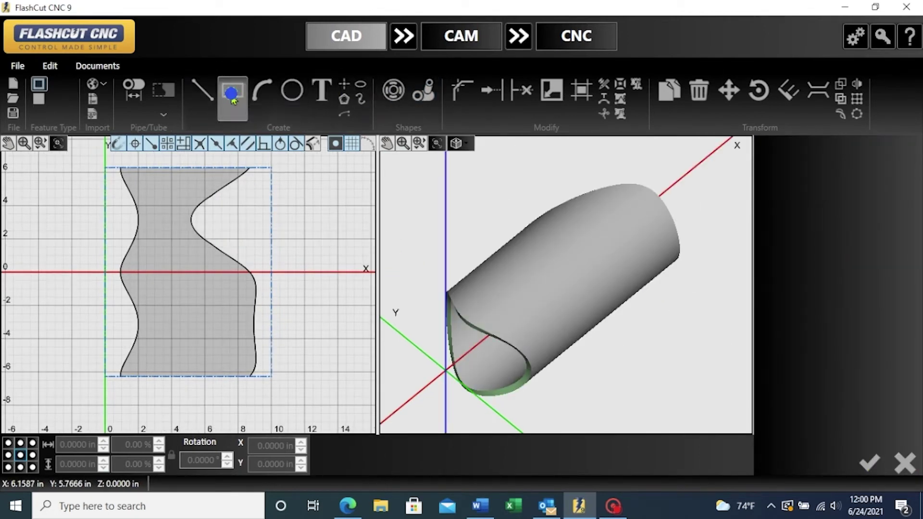
{"action": "left_click", "coordinate": [150, 185]}
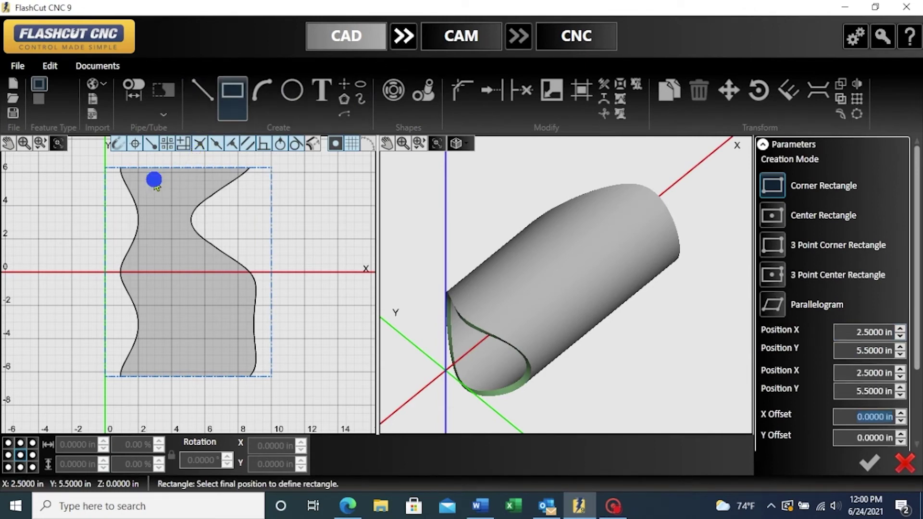
{"action": "left_click", "coordinate": [198, 191]}
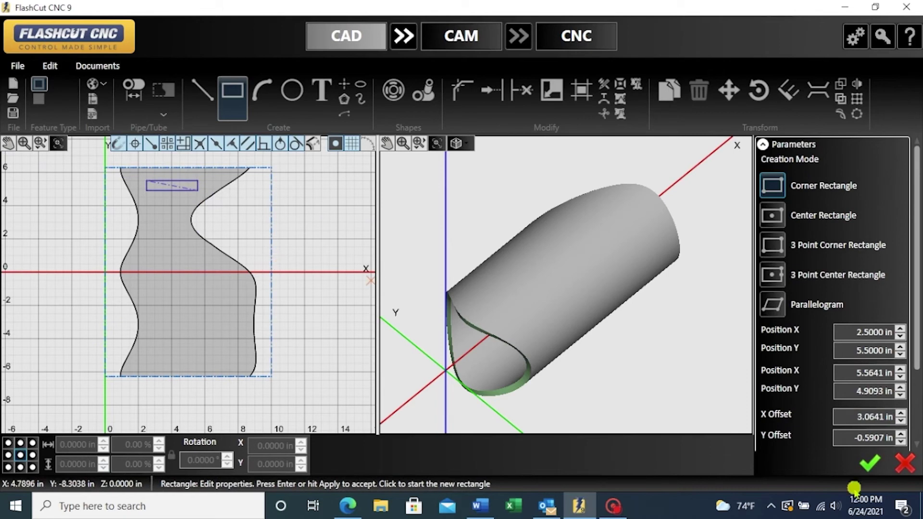
{"action": "left_click", "coordinate": [870, 462]}
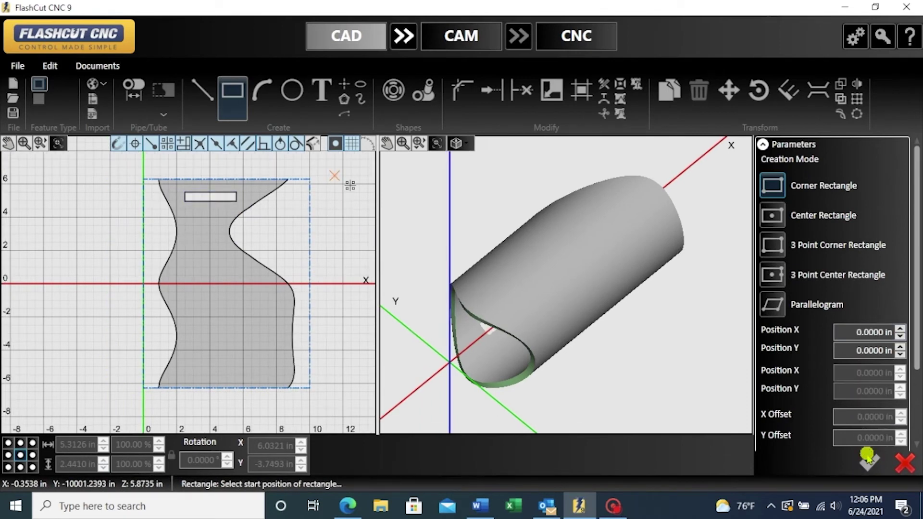
Check the slot in the 3-D view from Top, then return to Isometric.
{"action": "left_click", "coordinate": [465, 143]}
{"action": "left_click", "coordinate": [482, 206]}
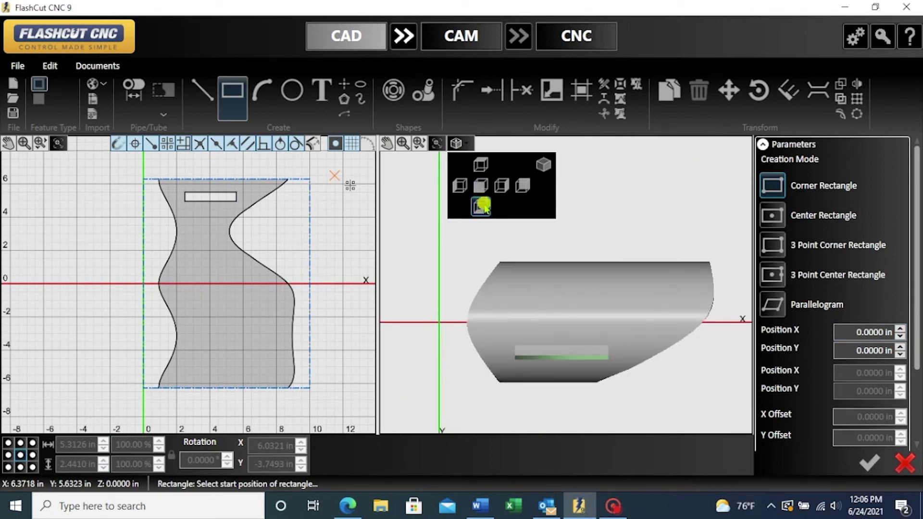
{"action": "left_click", "coordinate": [541, 165]}
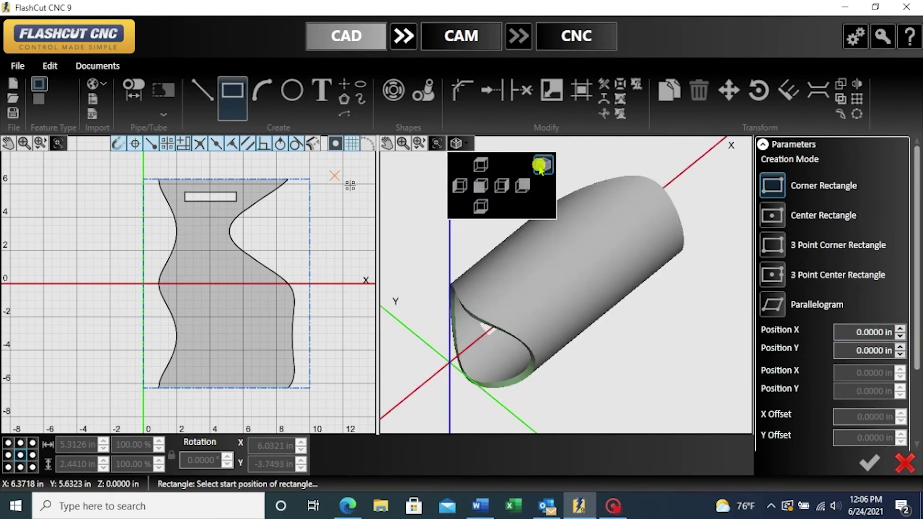
{"action": "left_click", "coordinate": [292, 92]}
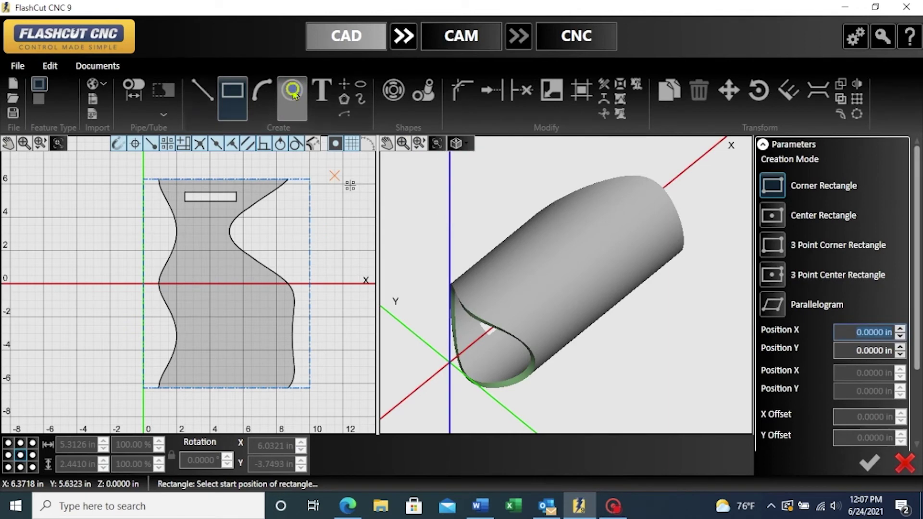
Cut a round hole in the lower part of the flat layout.
{"action": "left_click", "coordinate": [230, 336]}
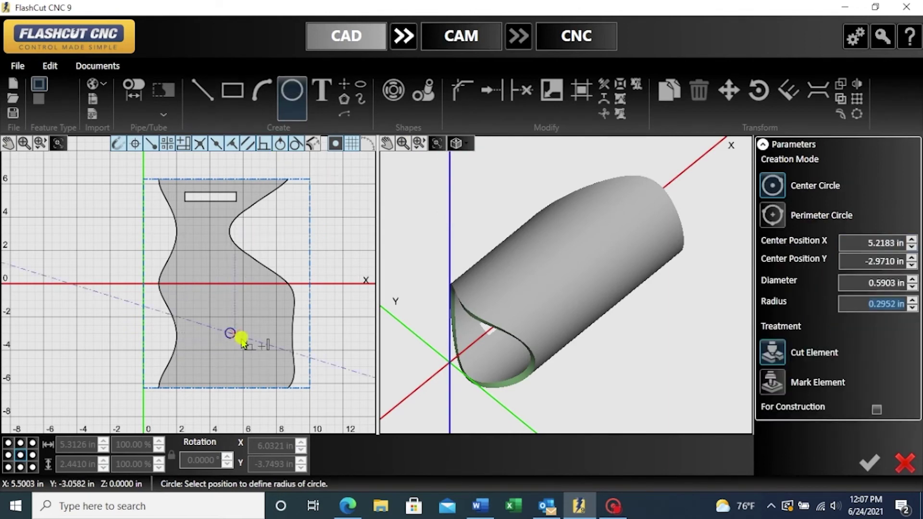
{"action": "left_click", "coordinate": [249, 342]}
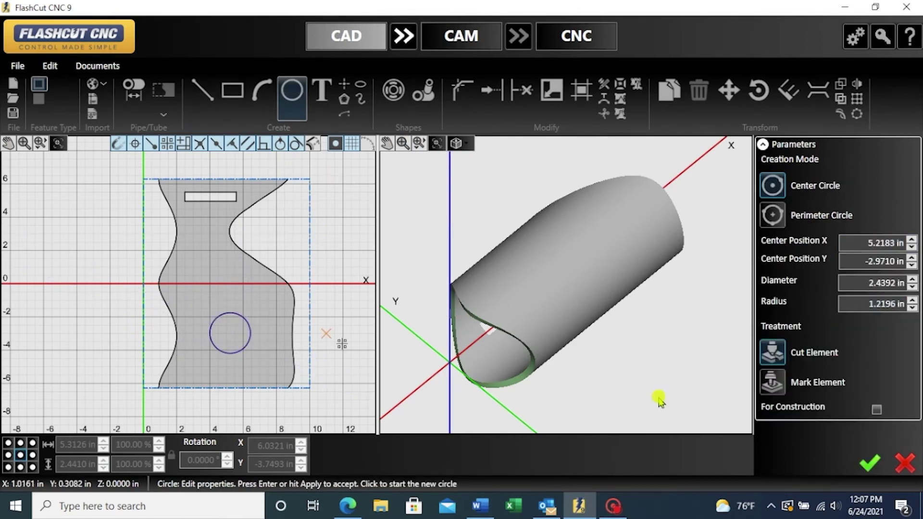
{"action": "left_click", "coordinate": [867, 465]}
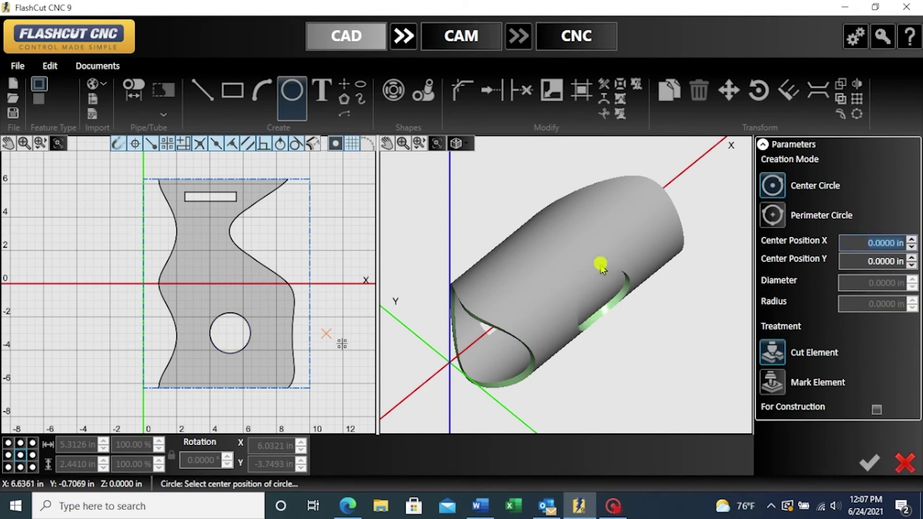
Add a bold 1.7-inch Arial 'Text' cutout at 10° above the hole.
{"action": "left_click", "coordinate": [322, 90]}
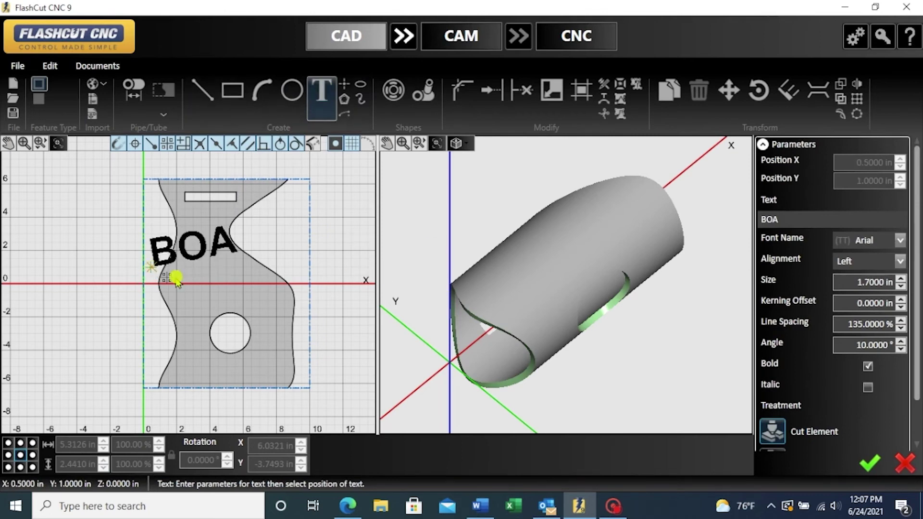
{"action": "left_click", "coordinate": [200, 275]}
{"action": "type", "text": "T"}
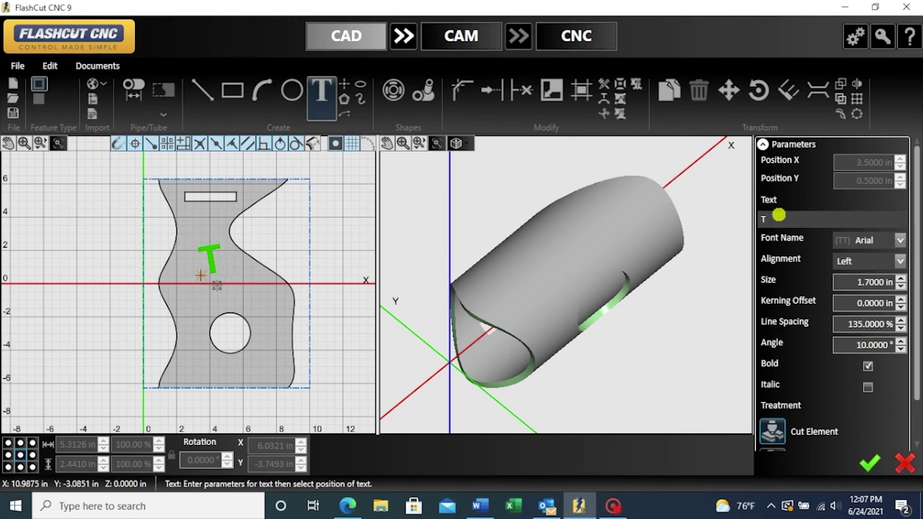
{"action": "type", "text": "ext"}
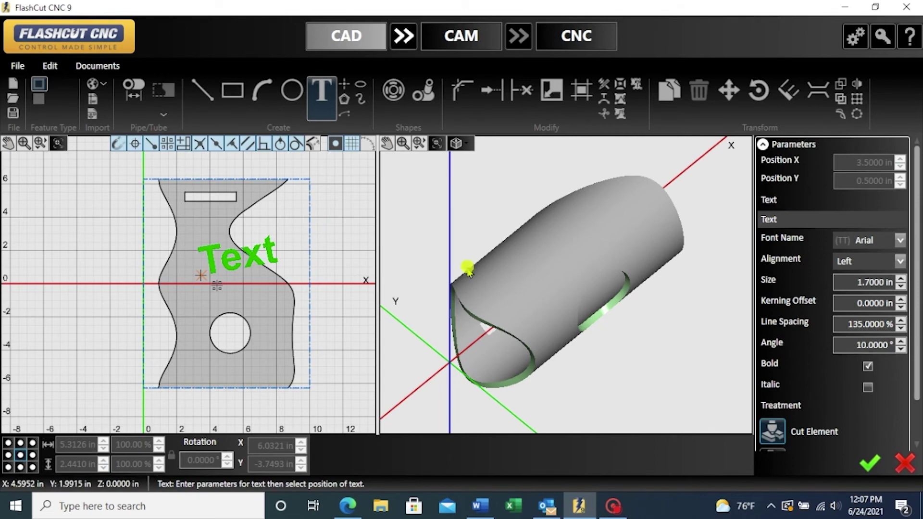
{"action": "left_click", "coordinate": [177, 299]}
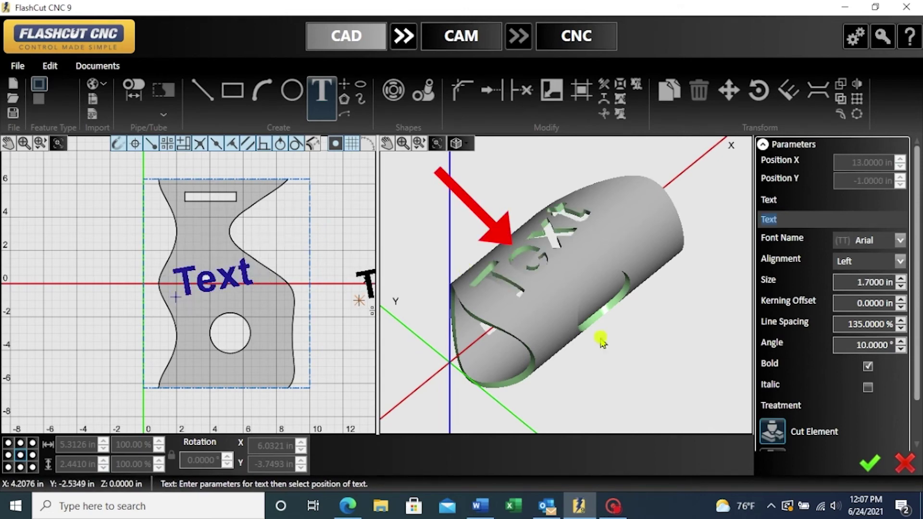
{"action": "left_click", "coordinate": [869, 463]}
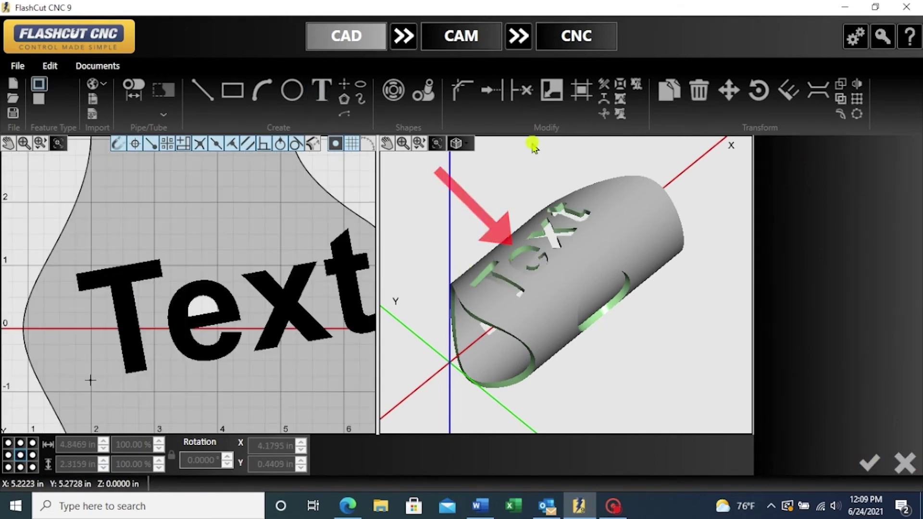
Explode the 'Text' object at 0.0010 accuracy and select its letter outlines.
{"action": "left_click", "coordinate": [621, 84]}
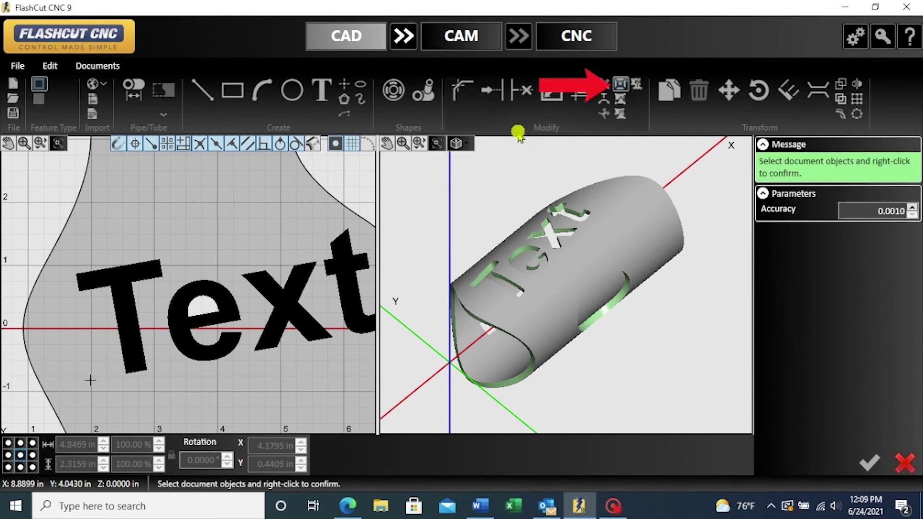
{"action": "left_click", "coordinate": [116, 287]}
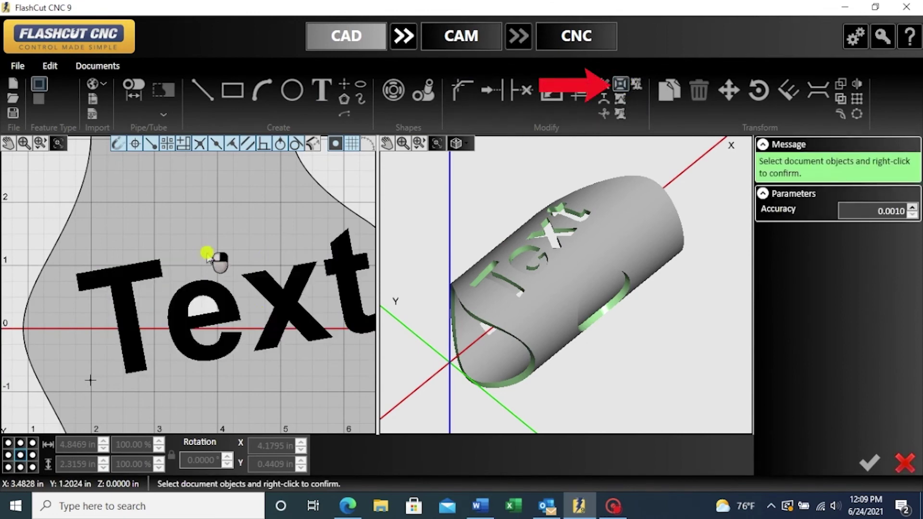
{"action": "right_click", "coordinate": [125, 327]}
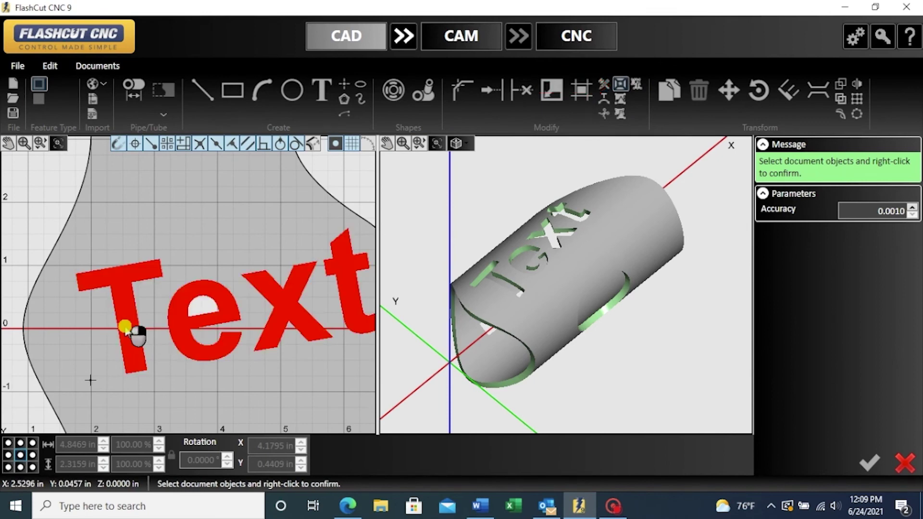
{"action": "left_click", "coordinate": [299, 333]}
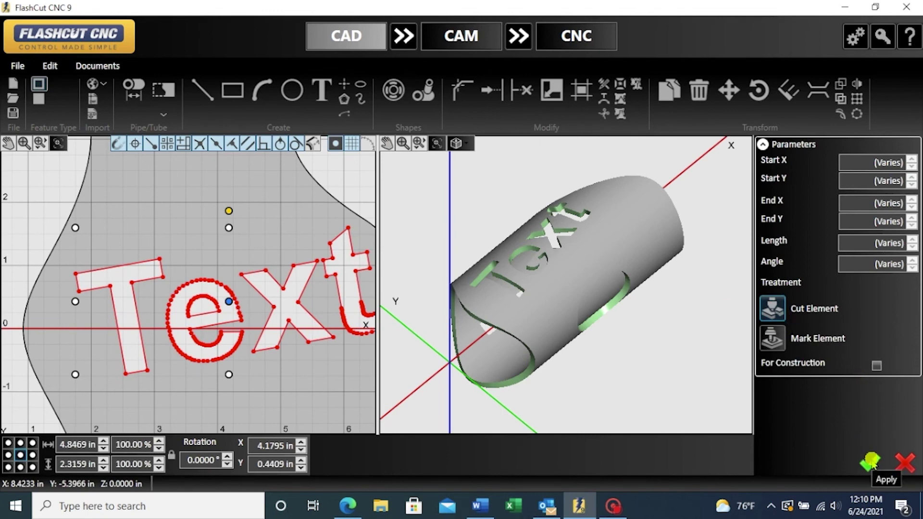
Place and apply a 0.13 in bridge spanning the top of the 'e' in the Text cutout.
{"action": "left_click", "coordinate": [824, 91]}
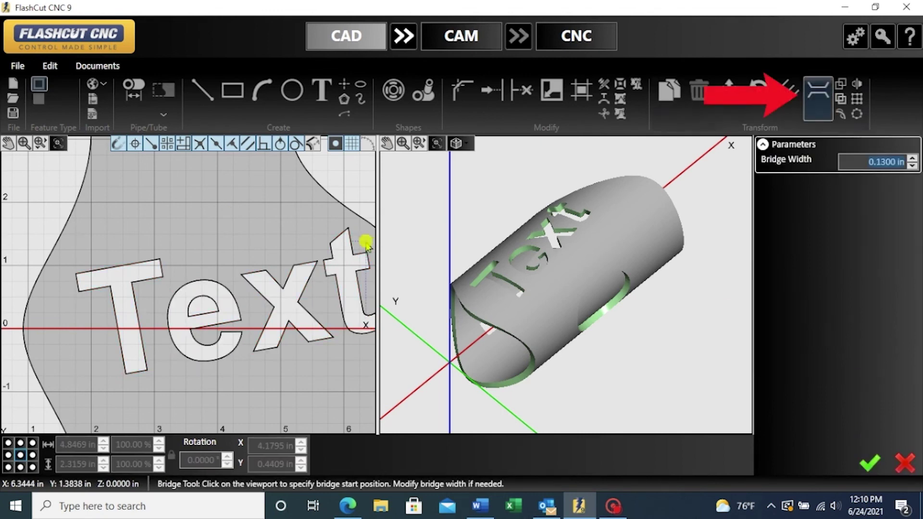
{"action": "left_click", "coordinate": [188, 268]}
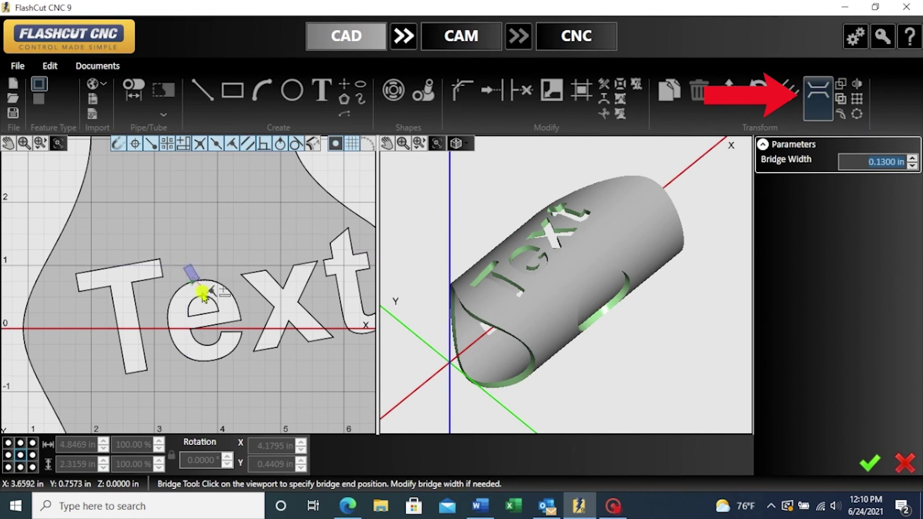
{"action": "left_click", "coordinate": [200, 305]}
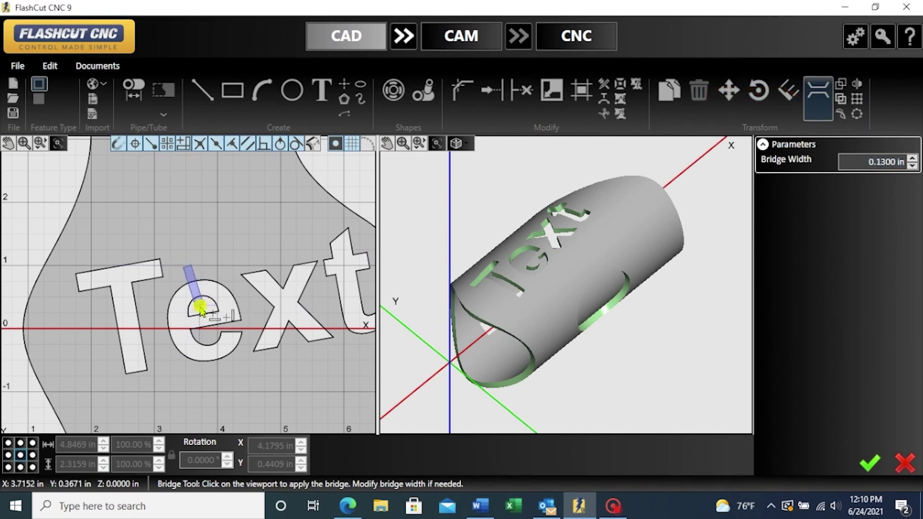
{"action": "left_click", "coordinate": [873, 467]}
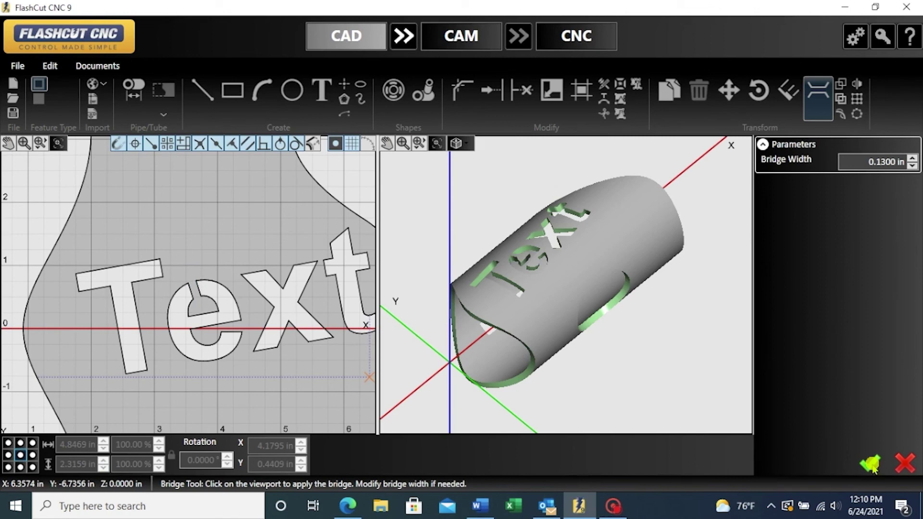
Inspect the bridged pipe in the Front view, then switch to the Isometric view.
{"action": "left_click", "coordinate": [467, 143]}
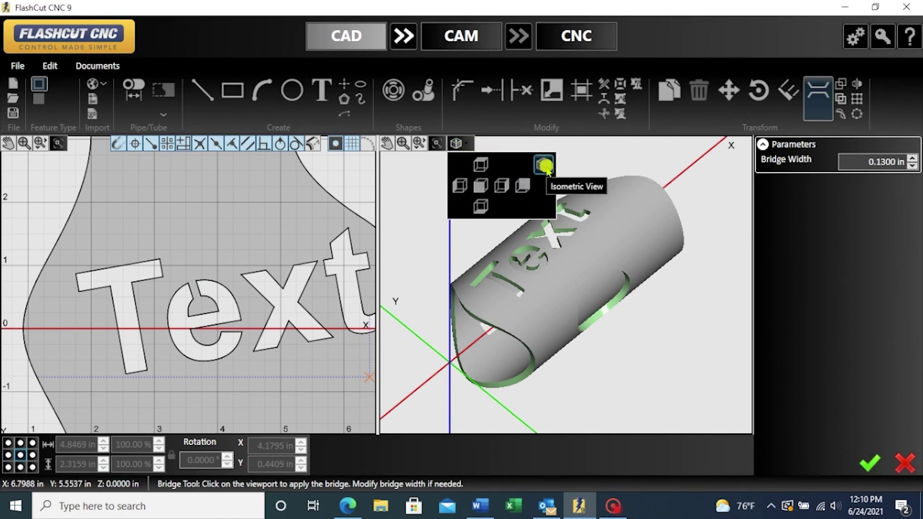
{"action": "left_click", "coordinate": [480, 185]}
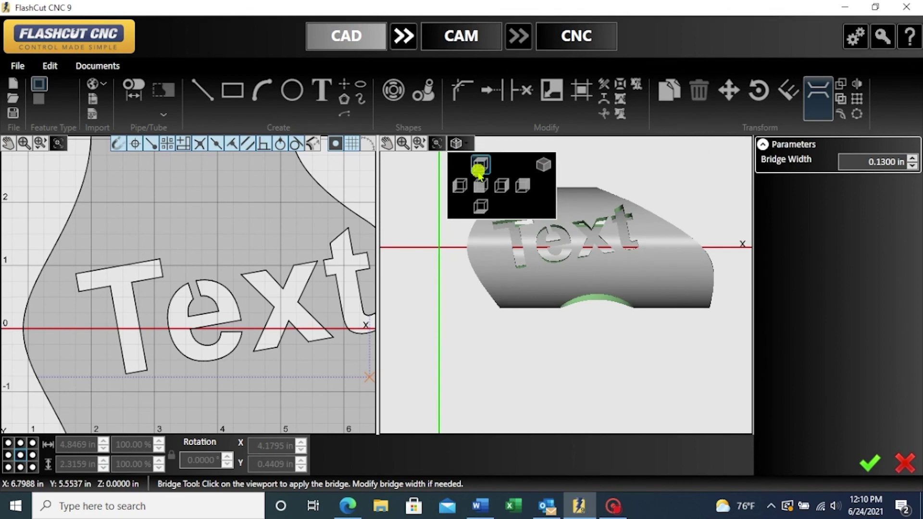
{"action": "left_click", "coordinate": [635, 158]}
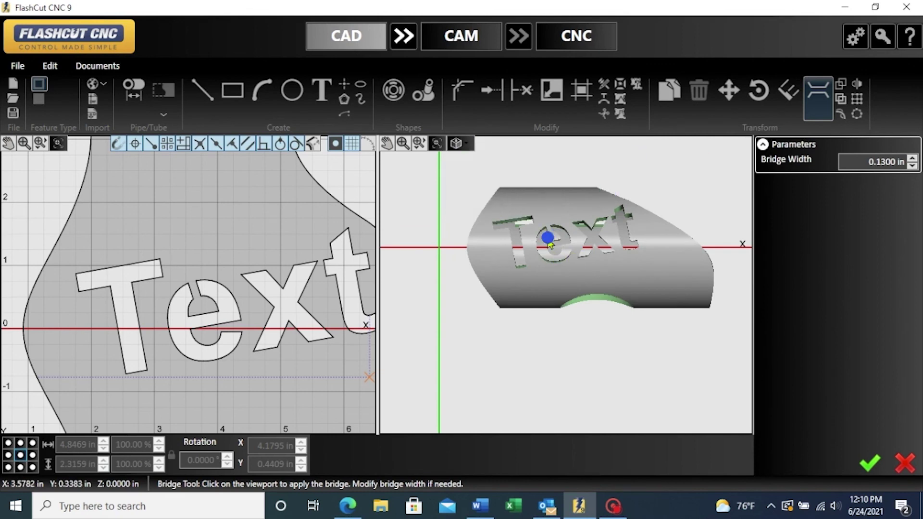
{"action": "scroll", "coordinate": [548, 238], "scroll_direction": "up", "scroll_amount": 5}
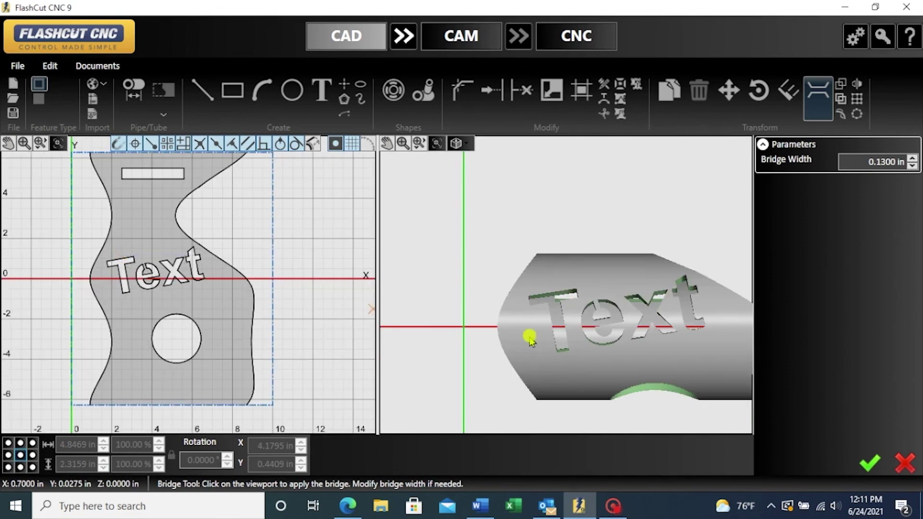
{"action": "scroll", "coordinate": [499, 340], "scroll_direction": "down", "scroll_amount": 3}
{"action": "left_click", "coordinate": [455, 143]}
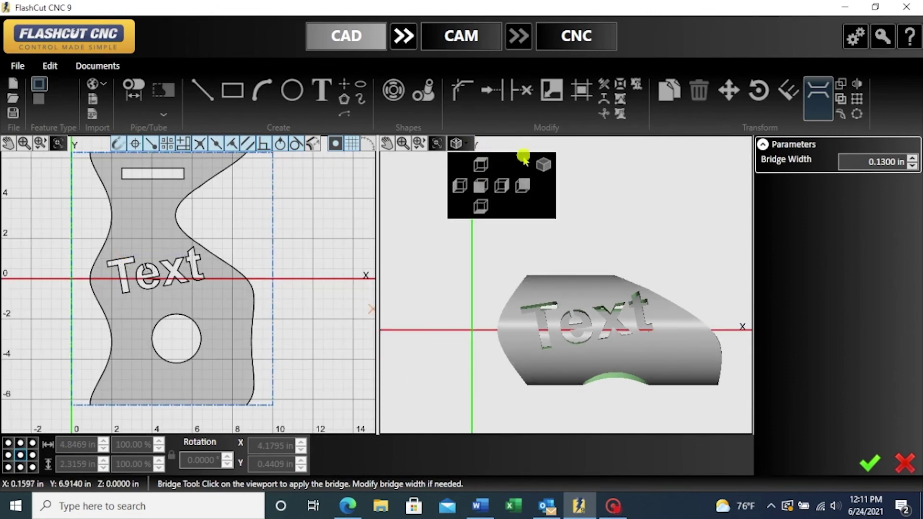
{"action": "left_click", "coordinate": [544, 164]}
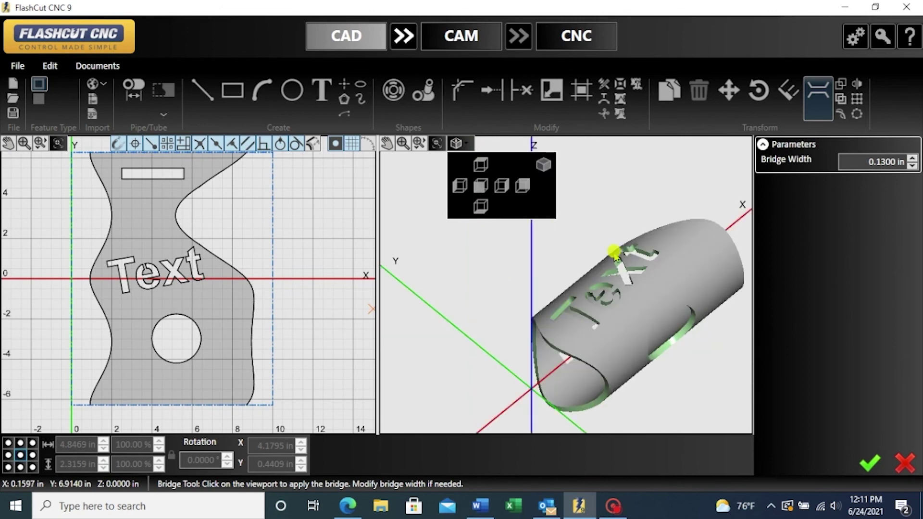